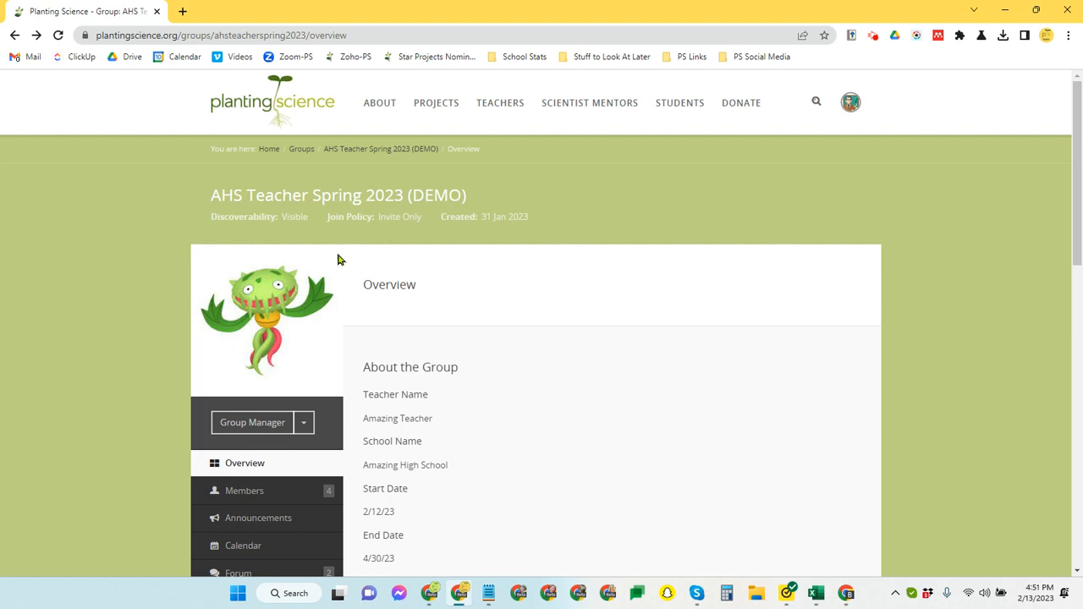
Open the AHS Teacher Spring 2023 (DEMO) group's projects and start adding a new project.
{"action": "scroll", "coordinate": [451, 473], "scroll_direction": "down", "scroll_amount": 2}
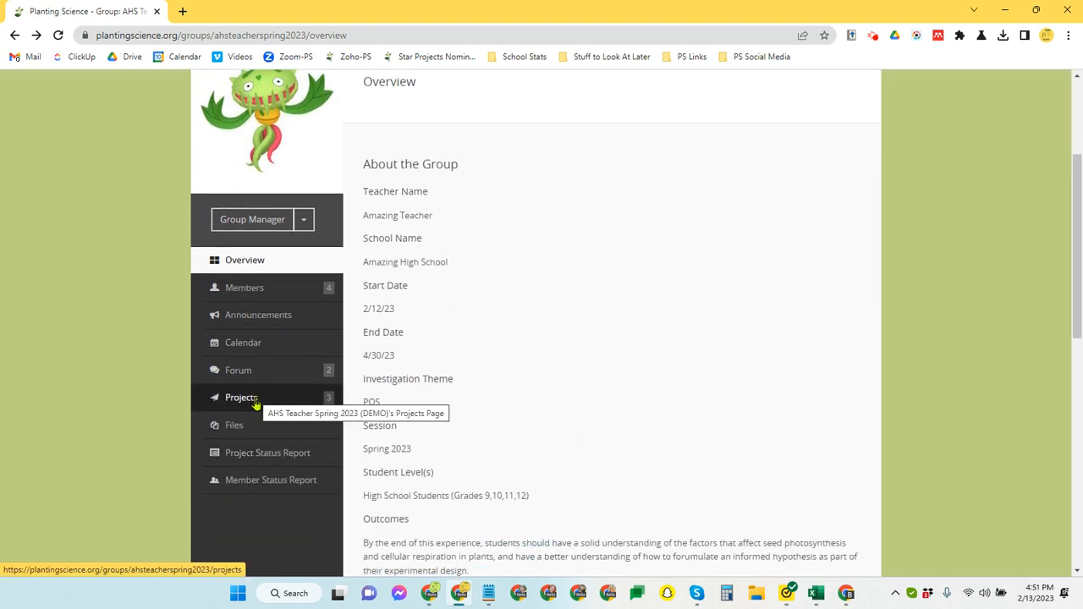
{"action": "left_click", "coordinate": [257, 398]}
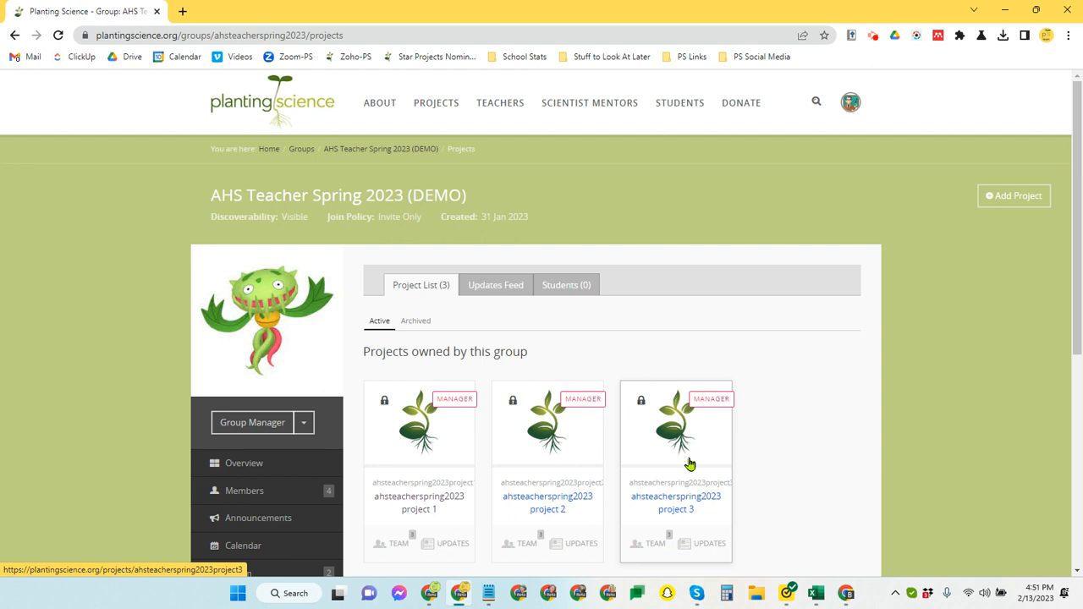
{"action": "left_click", "coordinate": [1021, 205]}
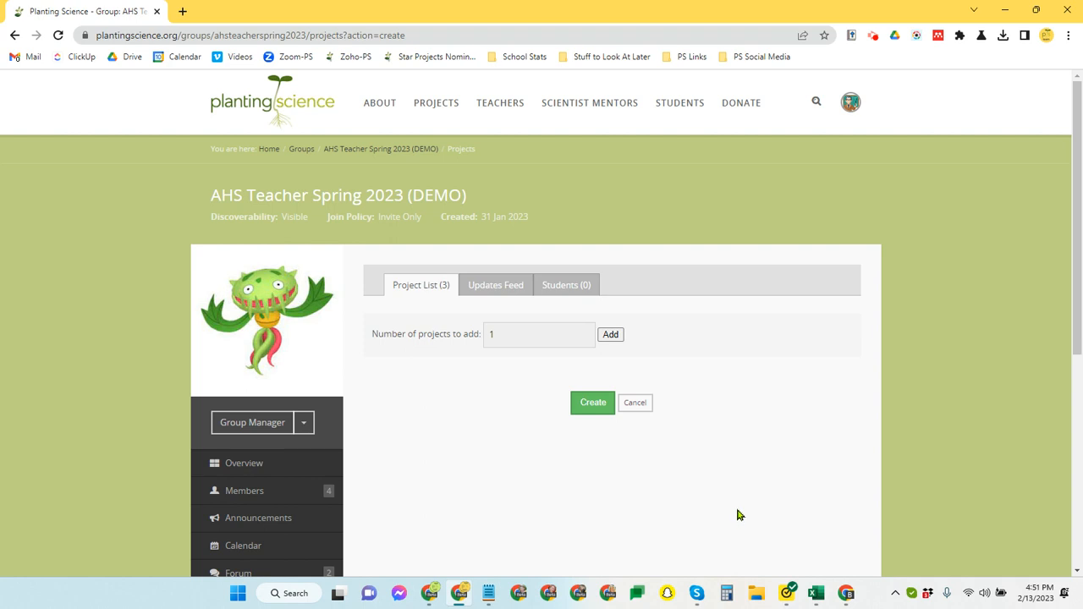
Set the number of projects to add to 1, add its entry, and create it with the prefilled title and team members.
{"action": "left_click", "coordinate": [503, 339]}
{"action": "double_click", "coordinate": [489, 334]}
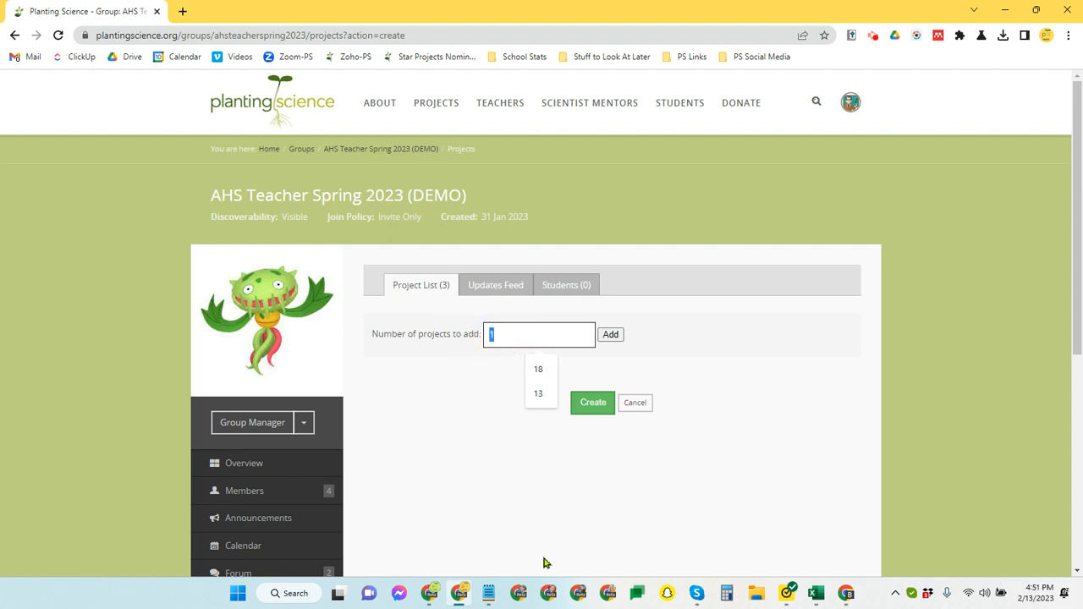
{"action": "type", "text": "4"}
{"action": "left_click", "coordinate": [507, 333]}
{"action": "key", "text": "BackSpace"}
{"action": "type", "text": "1"}
{"action": "left_click", "coordinate": [614, 337]}
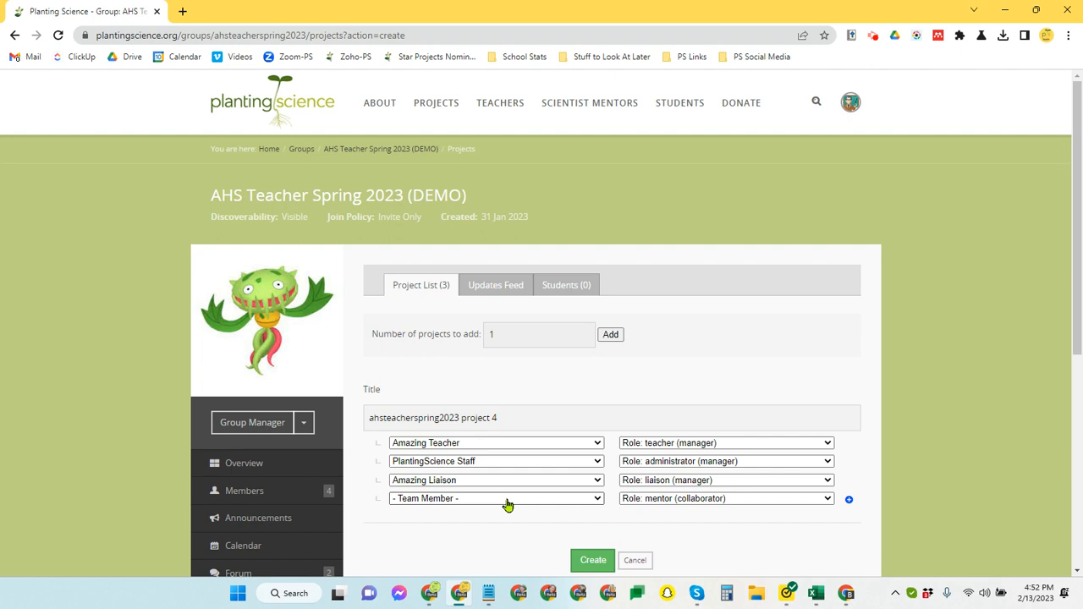
{"action": "scroll", "coordinate": [508, 505], "scroll_direction": "down", "scroll_amount": 2}
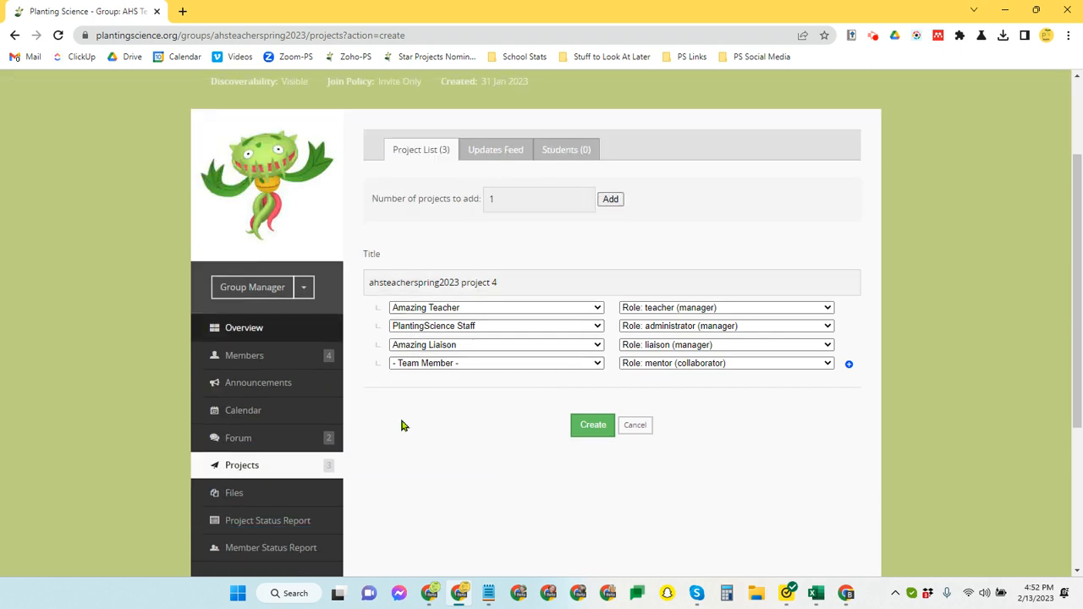
{"action": "left_click", "coordinate": [594, 427]}
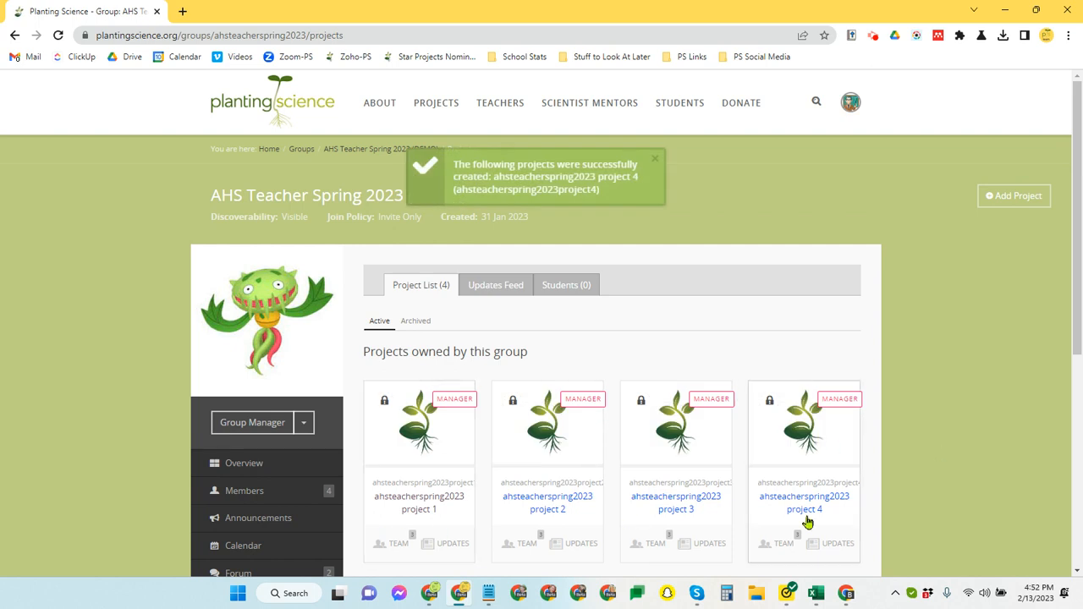
Open ahsteacherspring2023 project 1 from the projects owned by the group.
{"action": "scroll", "coordinate": [589, 486], "scroll_direction": "down", "scroll_amount": 1}
{"action": "scroll", "coordinate": [589, 487], "scroll_direction": "down", "scroll_amount": 1}
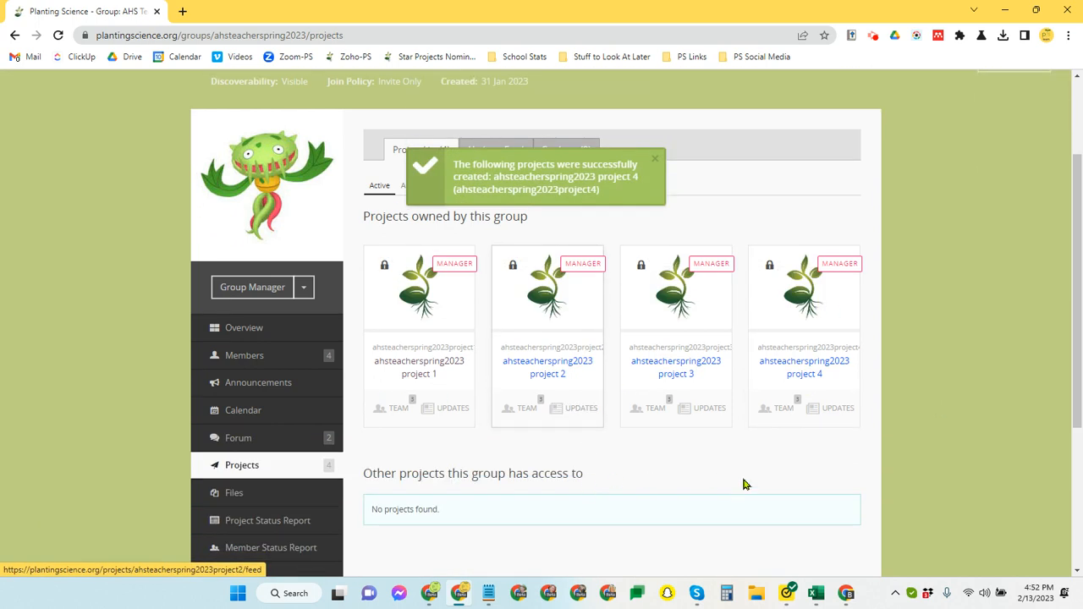
{"action": "scroll", "coordinate": [737, 489], "scroll_direction": "up", "scroll_amount": 2}
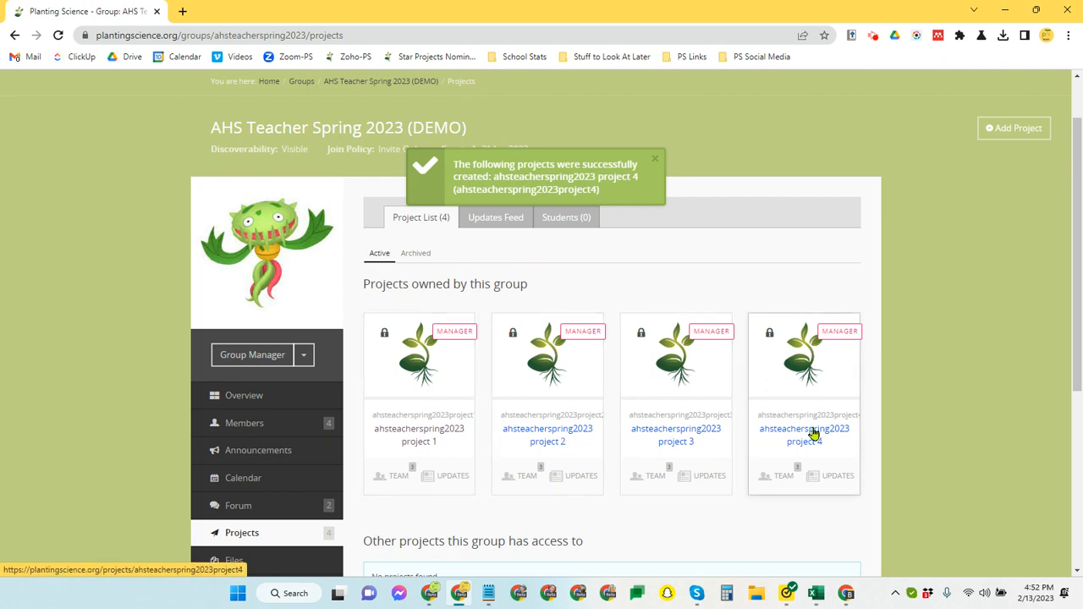
{"action": "left_click", "coordinate": [398, 435]}
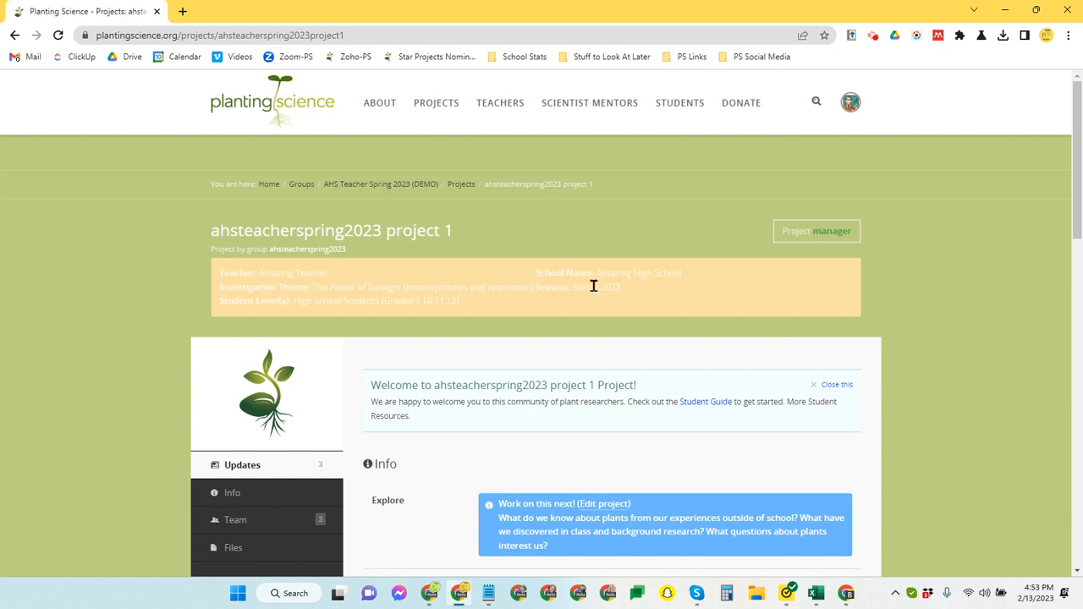
Examine the project's research sections from Explore to Conclusion, the Updates message editor and the activity entries beneath it.
{"action": "scroll", "coordinate": [580, 349], "scroll_direction": "down", "scroll_amount": 3}
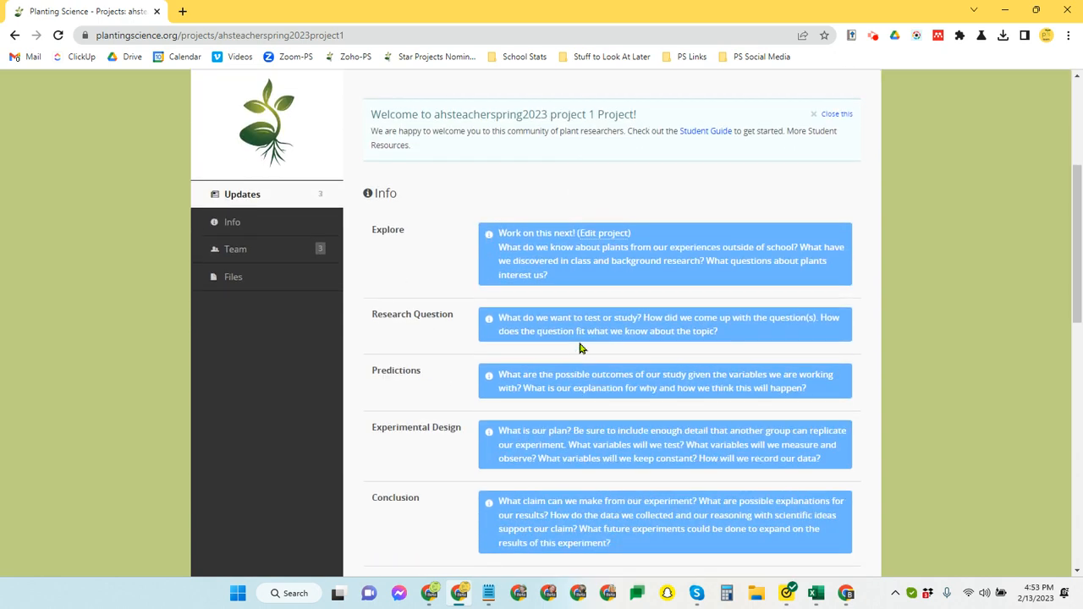
{"action": "scroll", "coordinate": [508, 261], "scroll_direction": "up", "scroll_amount": 1}
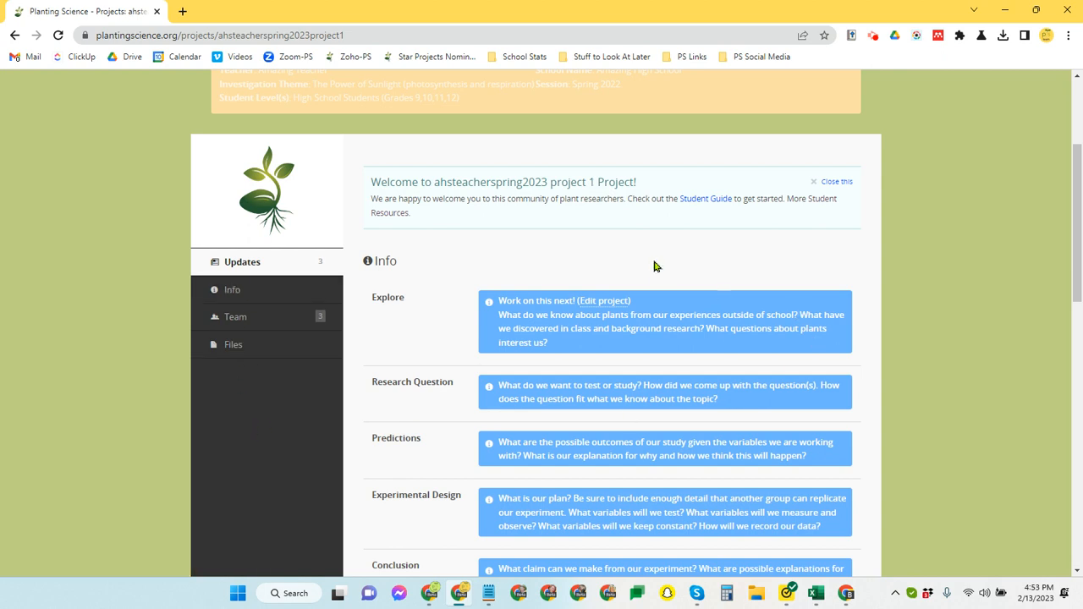
{"action": "scroll", "coordinate": [656, 443], "scroll_direction": "down", "scroll_amount": 3}
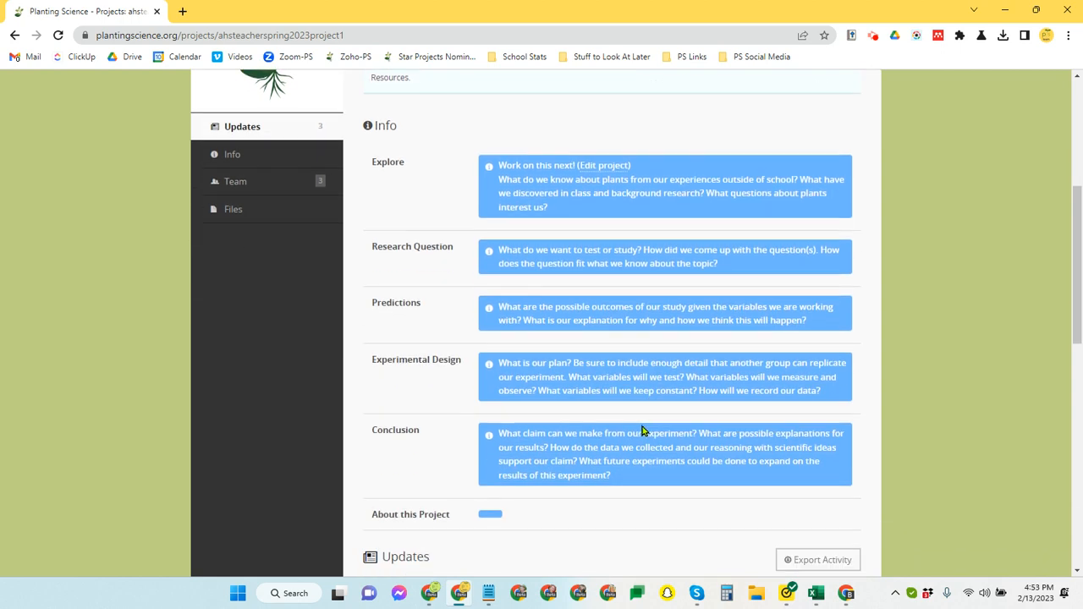
{"action": "scroll", "coordinate": [641, 431], "scroll_direction": "down", "scroll_amount": 5}
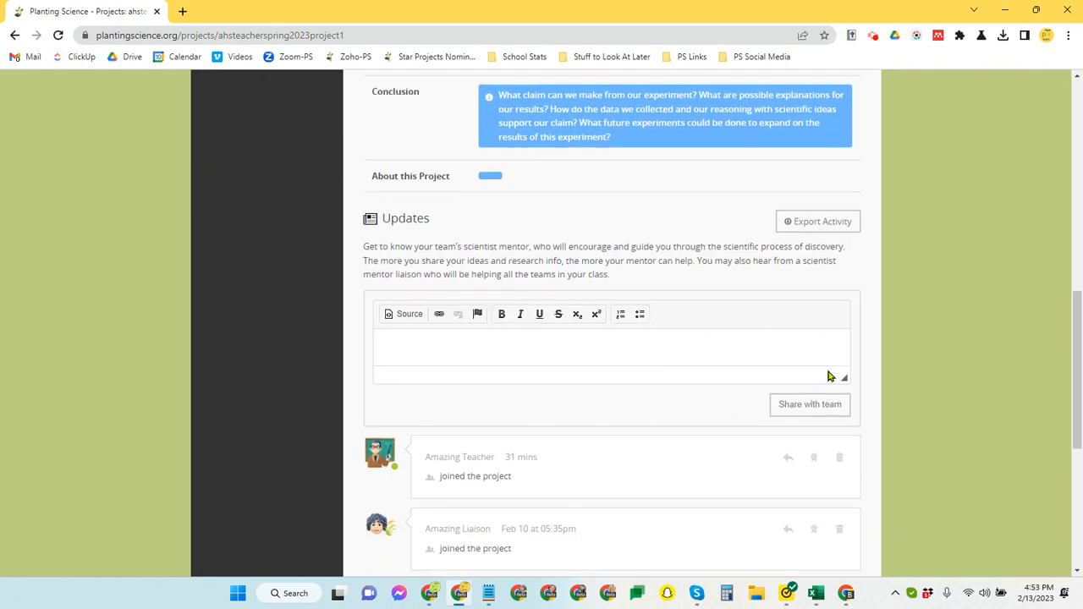
{"action": "left_click", "coordinate": [660, 347]}
{"action": "scroll", "coordinate": [587, 441], "scroll_direction": "down", "scroll_amount": 4}
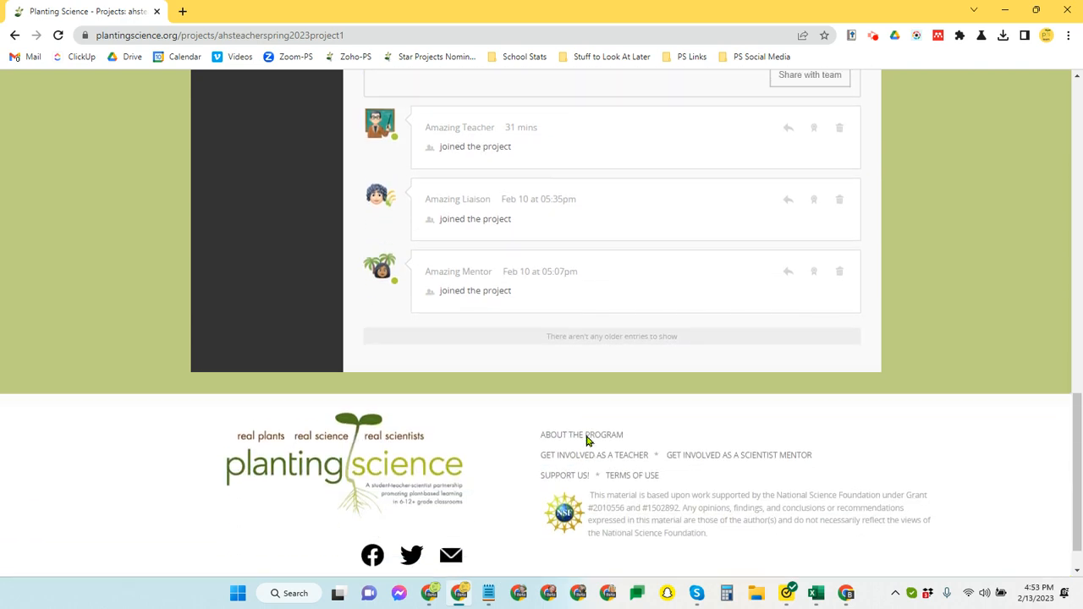
{"action": "scroll", "coordinate": [587, 441], "scroll_direction": "up", "scroll_amount": 3}
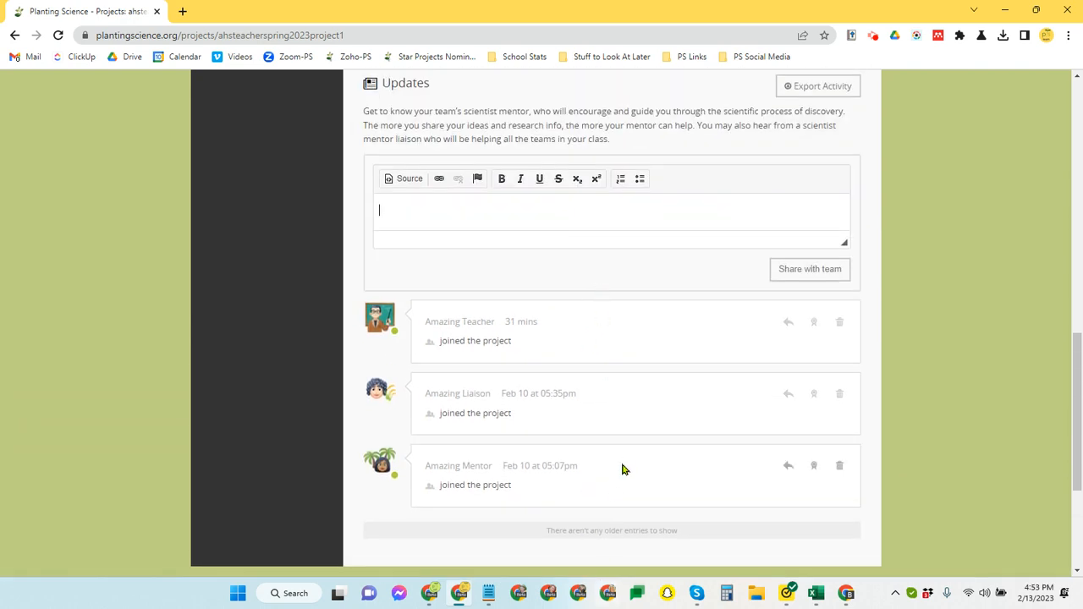
{"action": "scroll", "coordinate": [621, 471], "scroll_direction": "up", "scroll_amount": 1}
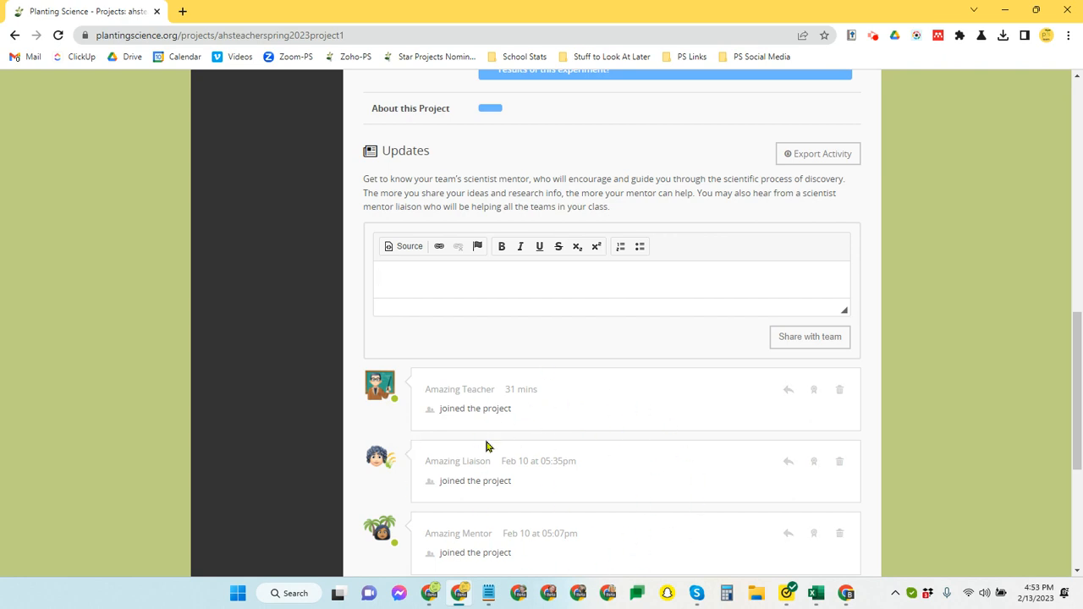
{"action": "scroll", "coordinate": [623, 470], "scroll_direction": "up", "scroll_amount": 5}
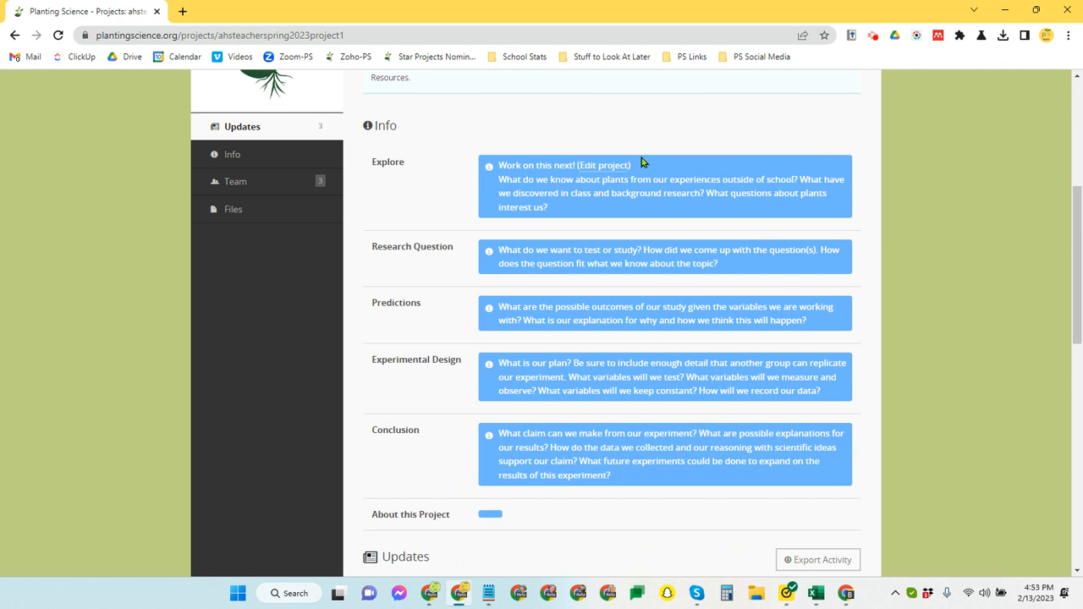
Open the project's information page and start editing the project.
{"action": "left_click", "coordinate": [233, 157]}
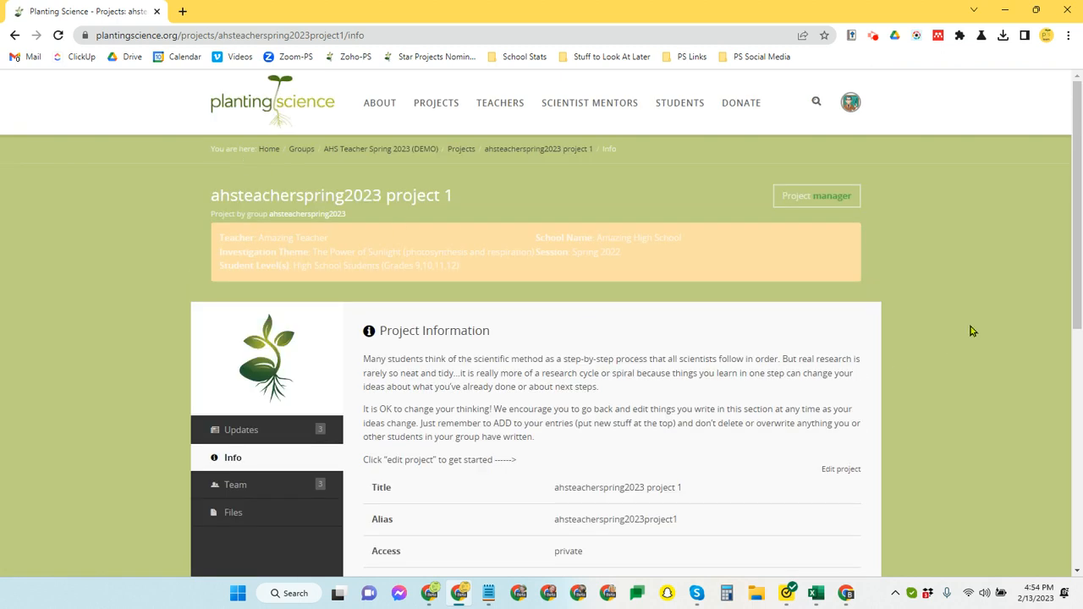
{"action": "scroll", "coordinate": [971, 331], "scroll_direction": "down", "scroll_amount": 2}
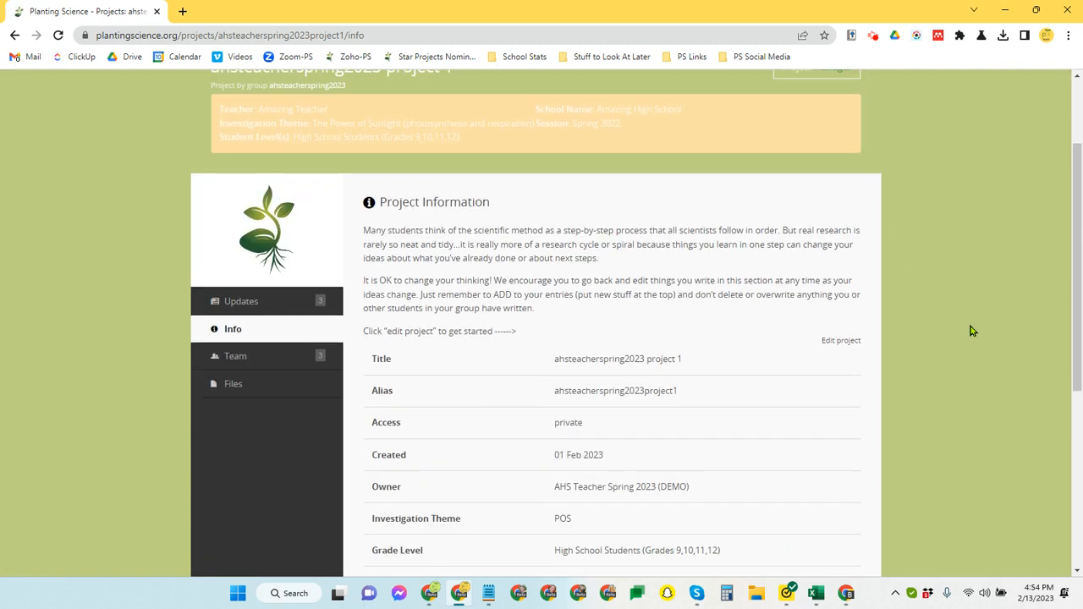
{"action": "left_click", "coordinate": [846, 337]}
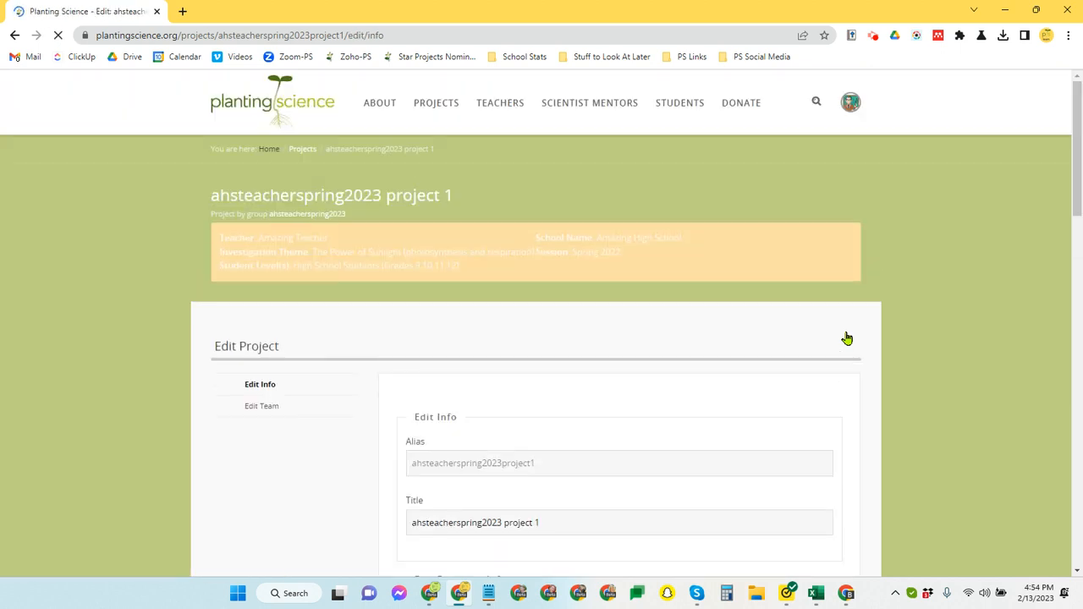
Highlight the project's alias and then its full title in the edit form.
{"action": "scroll", "coordinate": [900, 357], "scroll_direction": "down", "scroll_amount": 3}
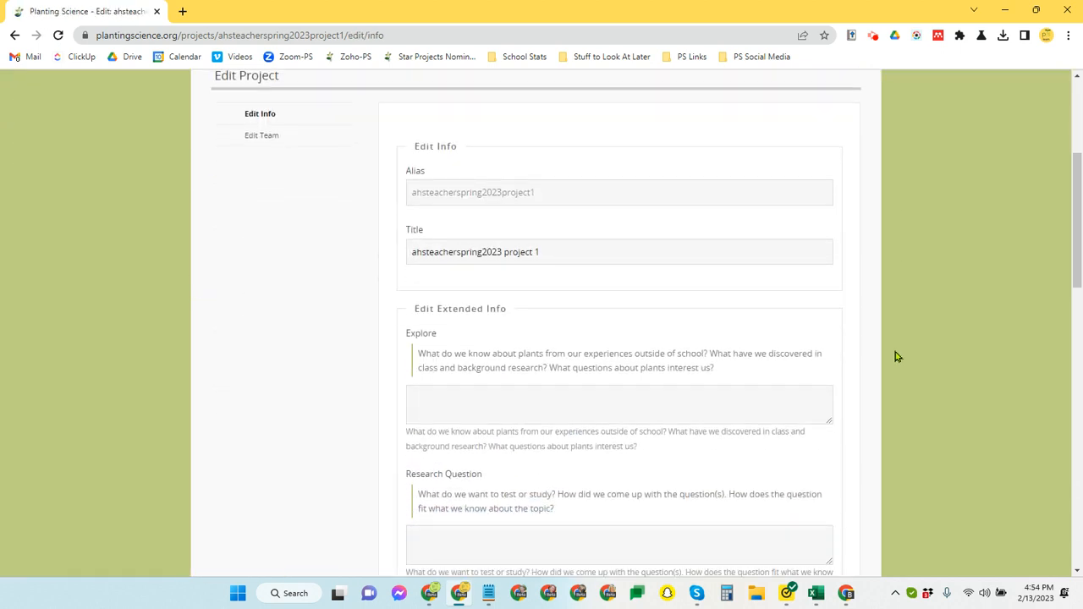
{"action": "left_click", "coordinate": [634, 246]}
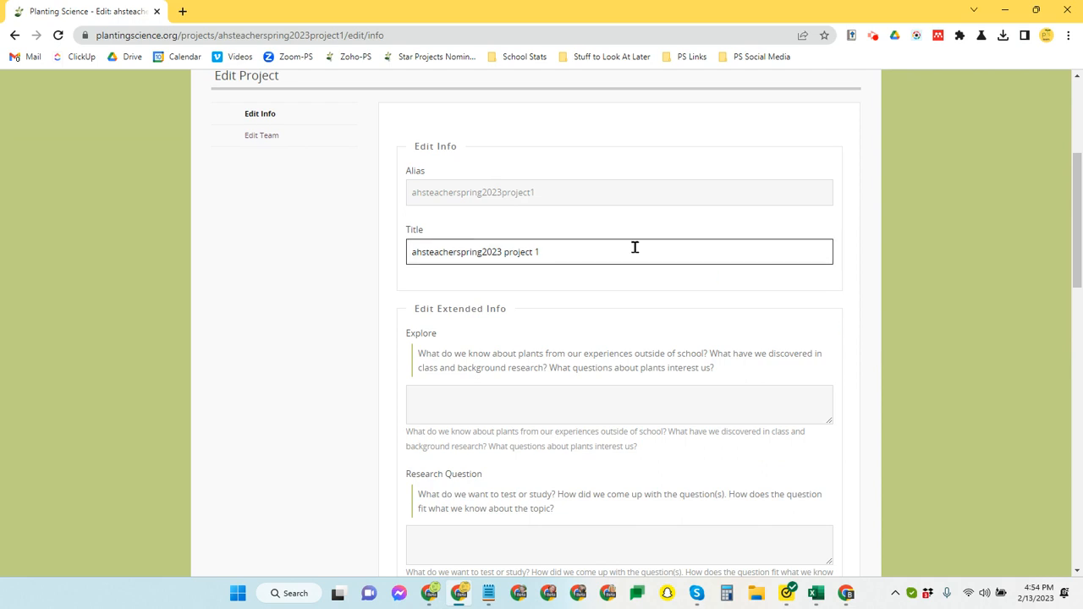
{"action": "left_click_drag", "start_coordinate": [565, 246], "coordinate": [379, 251]}
{"action": "left_click_drag", "start_coordinate": [456, 194], "coordinate": [389, 197]}
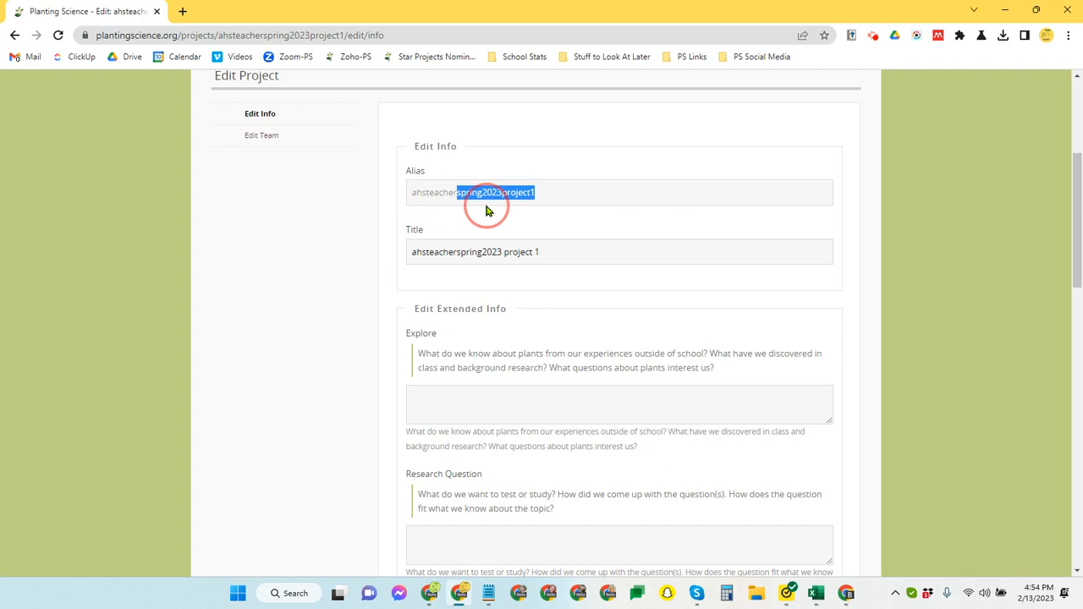
{"action": "left_click", "coordinate": [524, 250]}
{"action": "left_click_drag", "start_coordinate": [558, 254], "coordinate": [401, 254]}
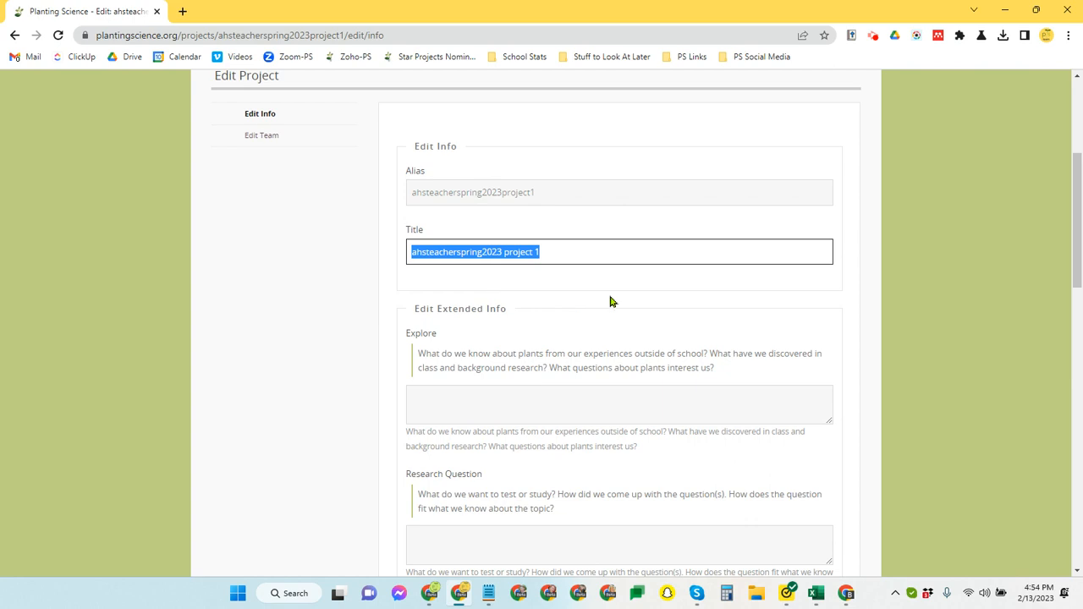
Examine the Extended Info fields from Explore to Conclusion, the project image upload and the save option in the edit form.
{"action": "scroll", "coordinate": [611, 302], "scroll_direction": "down", "scroll_amount": 3}
{"action": "left_click", "coordinate": [512, 342]}
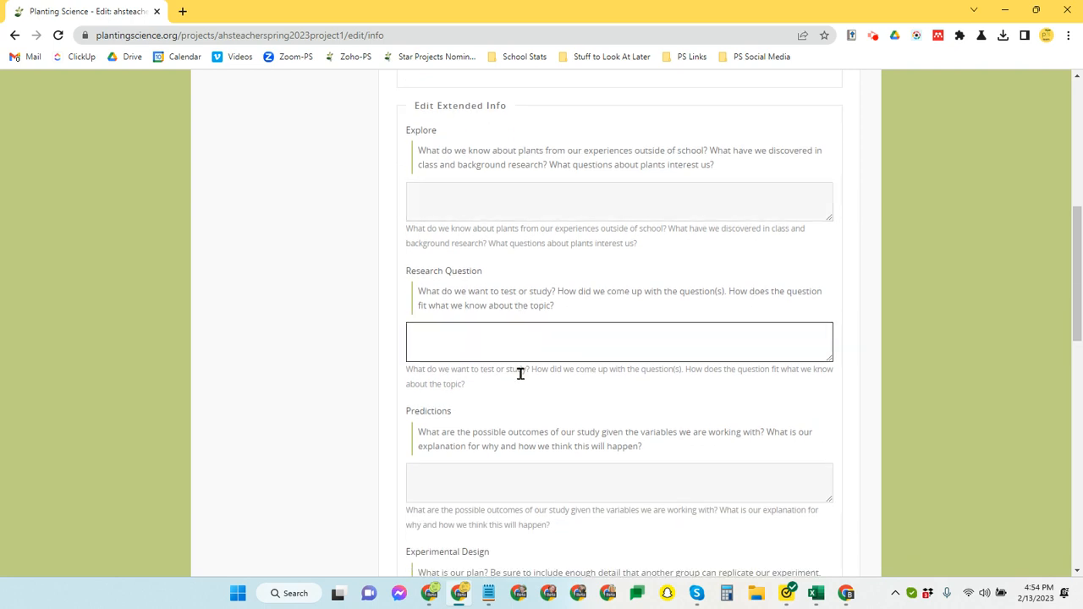
{"action": "scroll", "coordinate": [510, 471], "scroll_direction": "down", "scroll_amount": 3}
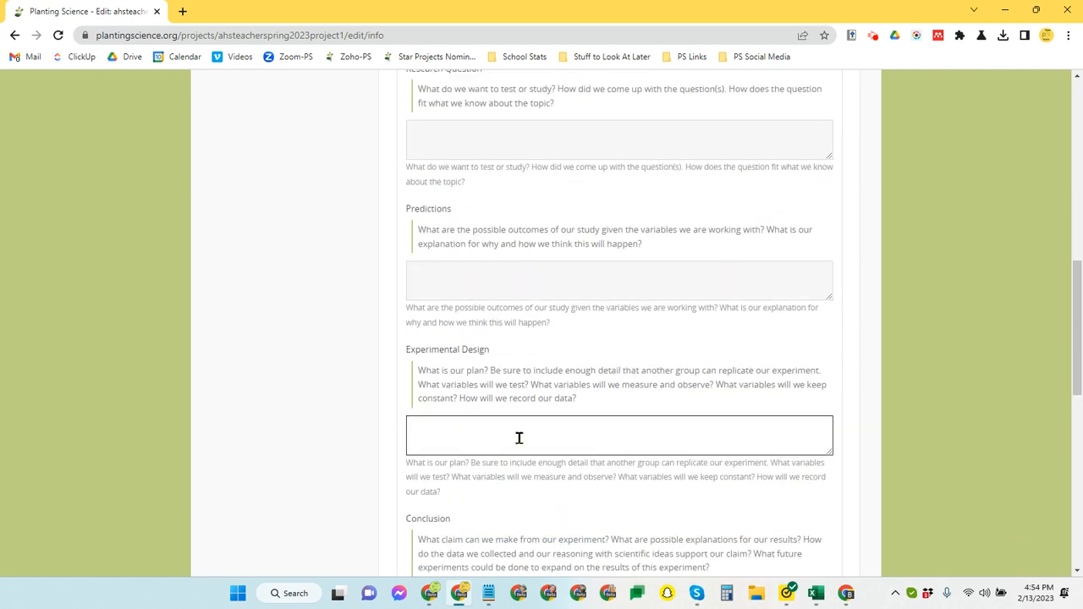
{"action": "scroll", "coordinate": [519, 437], "scroll_direction": "up", "scroll_amount": 4}
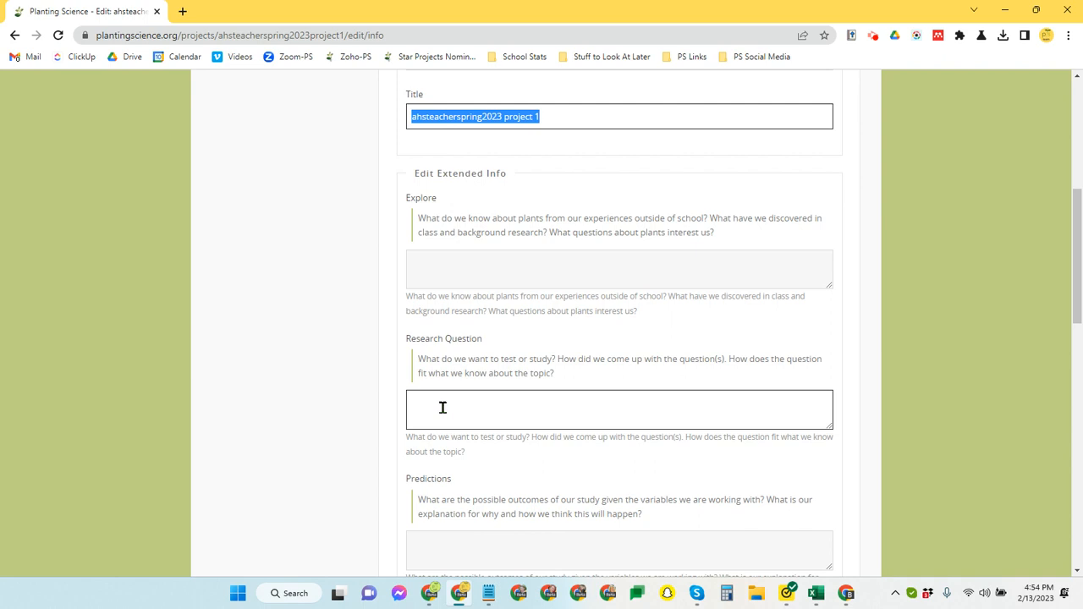
{"action": "scroll", "coordinate": [442, 407], "scroll_direction": "down", "scroll_amount": 1}
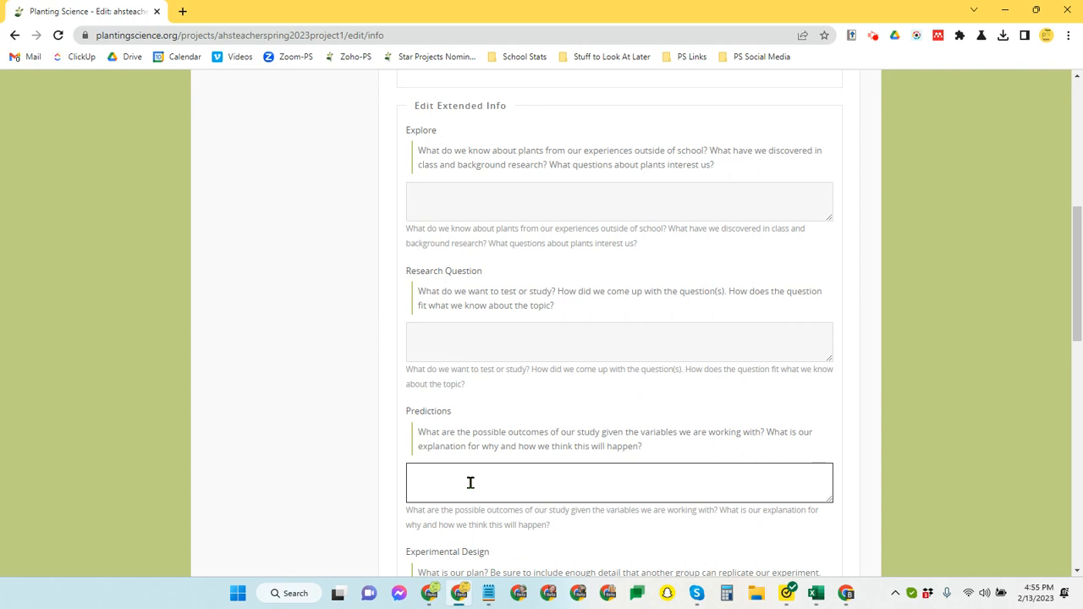
{"action": "scroll", "coordinate": [471, 482], "scroll_direction": "down", "scroll_amount": 2}
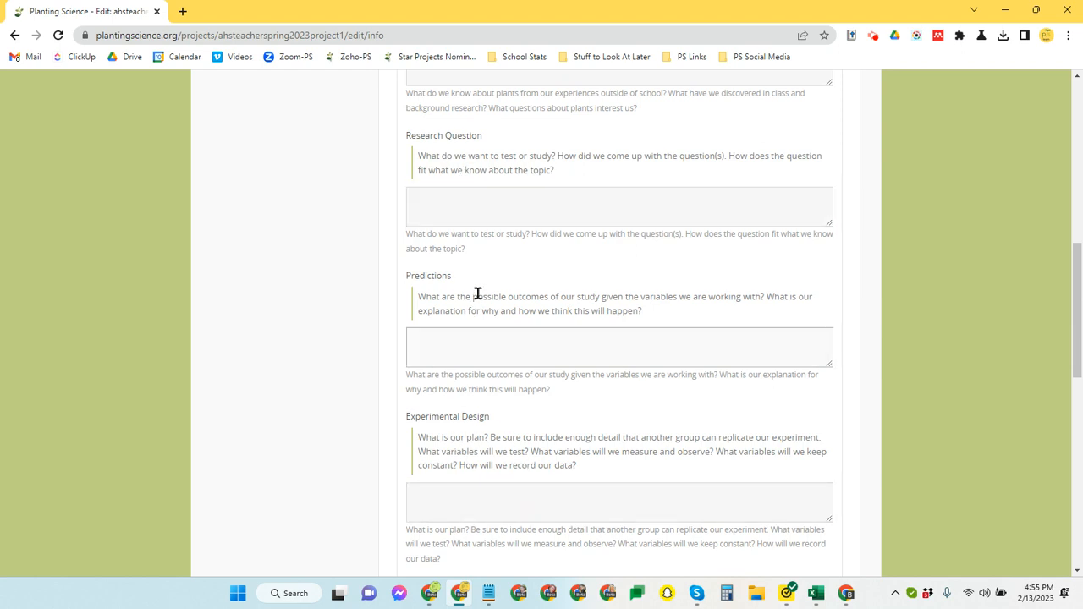
{"action": "scroll", "coordinate": [495, 459], "scroll_direction": "down", "scroll_amount": 5}
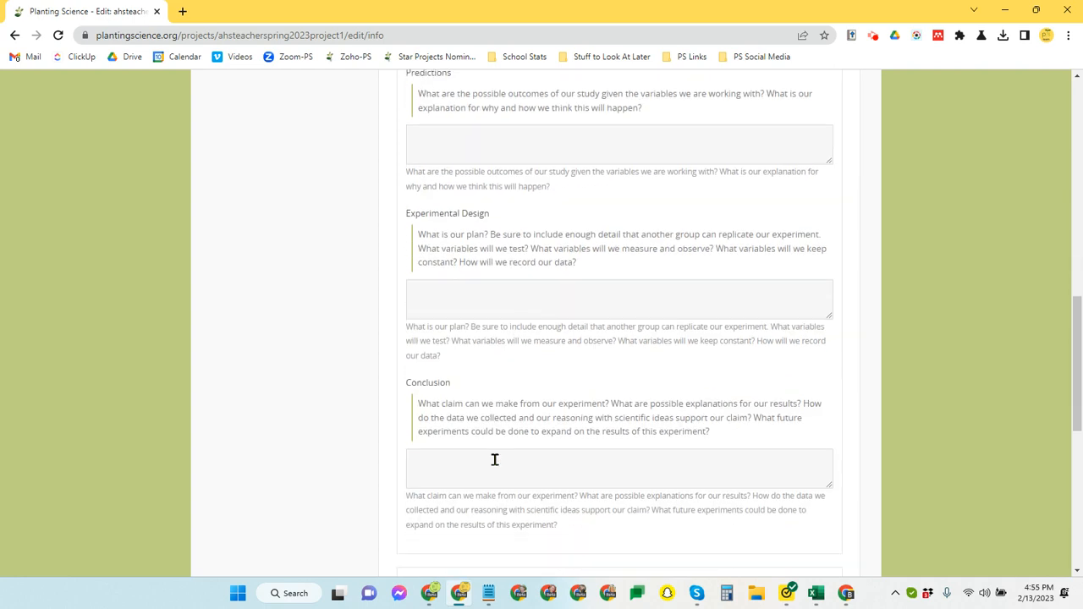
{"action": "scroll", "coordinate": [652, 428], "scroll_direction": "down", "scroll_amount": 3}
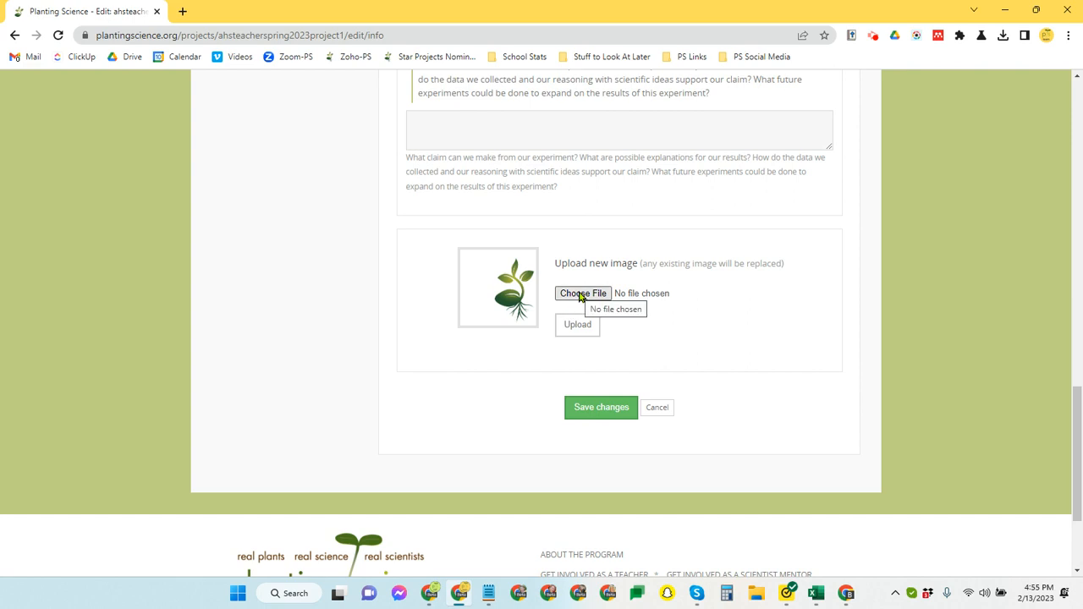
{"action": "left_click", "coordinate": [600, 409]}
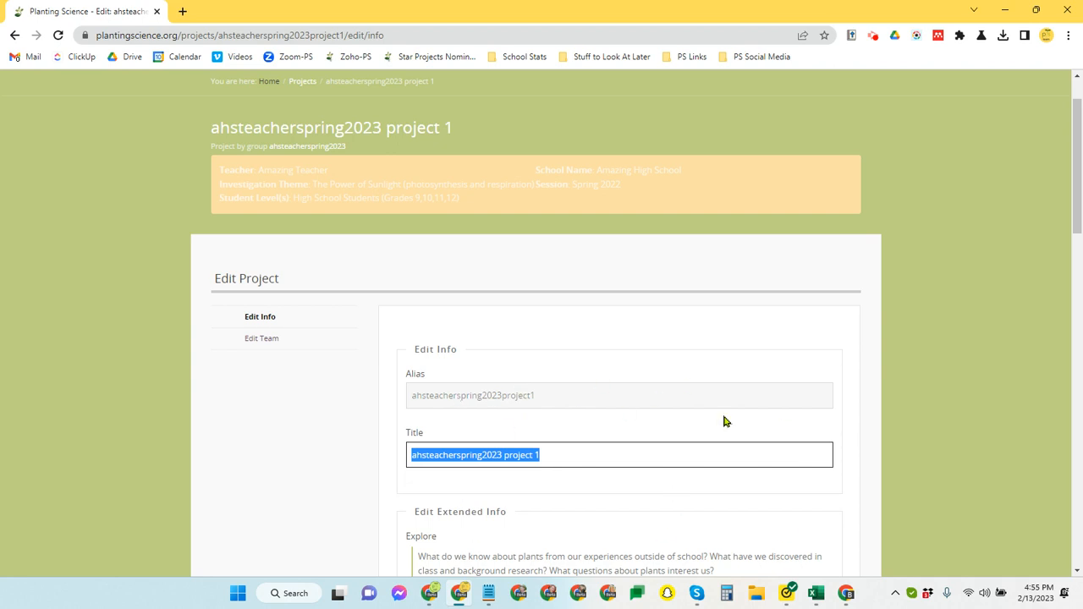
Return from the edit form to the main page of ahsteacherspring2023 project 1.
{"action": "scroll", "coordinate": [723, 420], "scroll_direction": "down", "scroll_amount": 3}
{"action": "scroll", "coordinate": [652, 520], "scroll_direction": "up", "scroll_amount": 4}
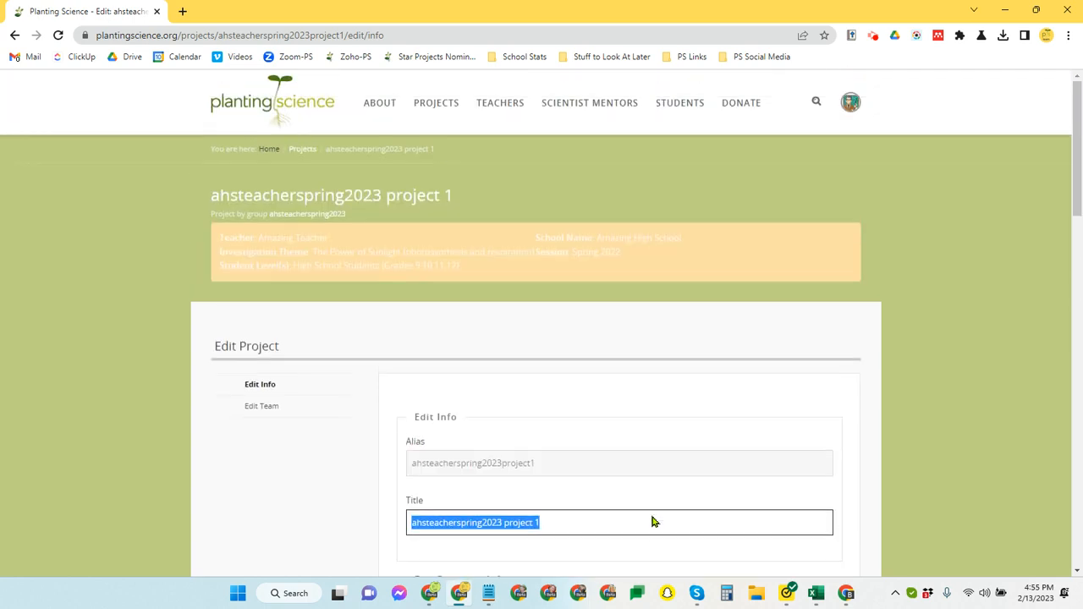
{"action": "left_click", "coordinate": [333, 210]}
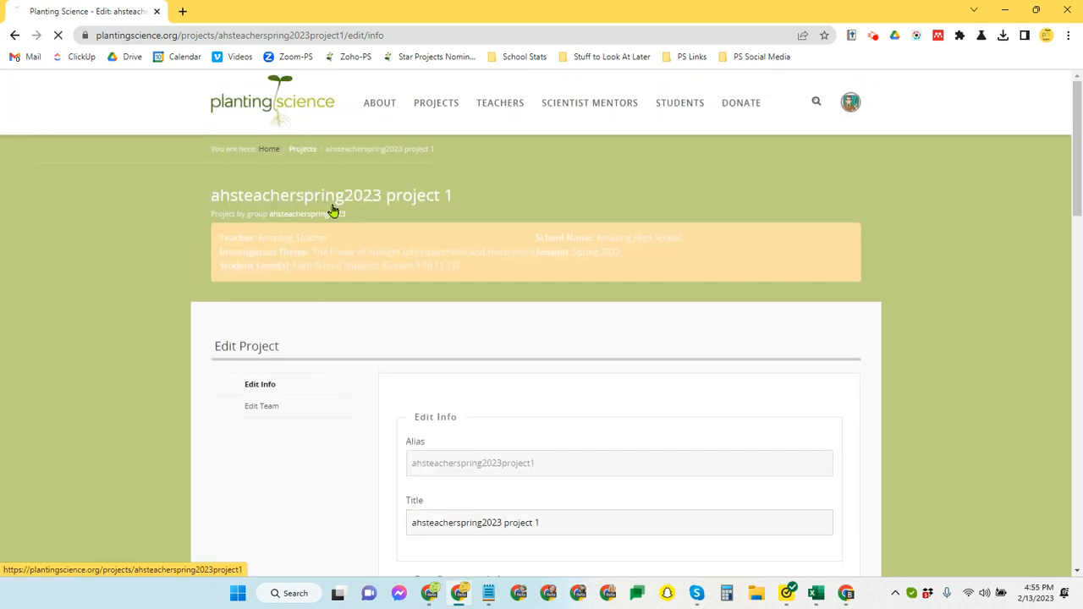
Examine the Info prompts and Updates section on the project's main page, highlighting the About this Project label.
{"action": "scroll", "coordinate": [663, 455], "scroll_direction": "down", "scroll_amount": 2}
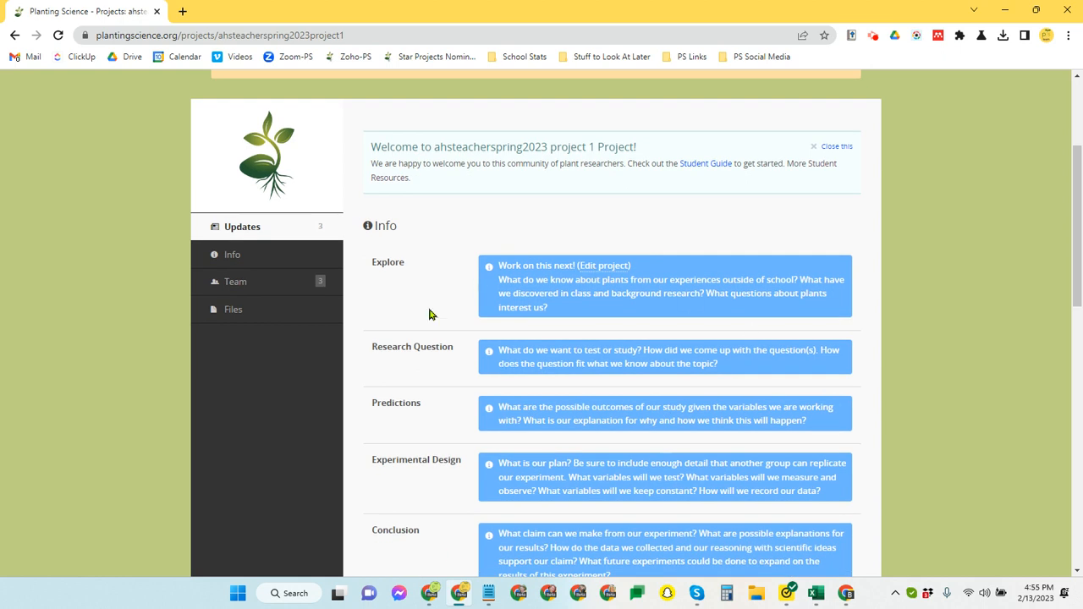
{"action": "scroll", "coordinate": [428, 314], "scroll_direction": "down", "scroll_amount": 3}
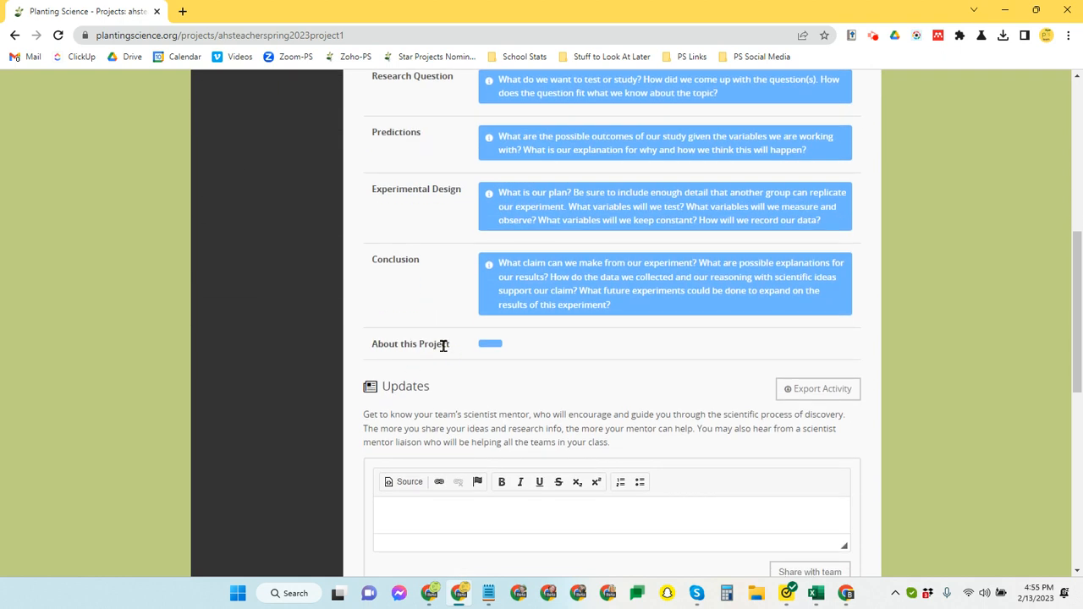
{"action": "left_click_drag", "start_coordinate": [443, 345], "coordinate": [373, 346]}
{"action": "left_click", "coordinate": [607, 380]}
{"action": "scroll", "coordinate": [559, 406], "scroll_direction": "up", "scroll_amount": 4}
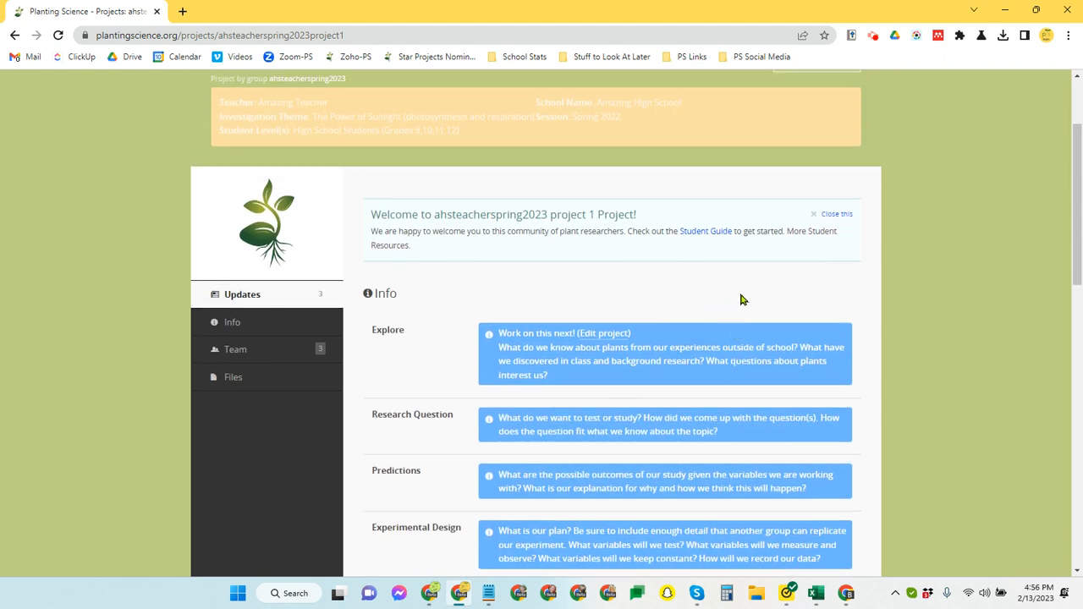
Open the project's team page, start editing the team, and examine the member-adding options and current member list.
{"action": "left_click", "coordinate": [235, 350]}
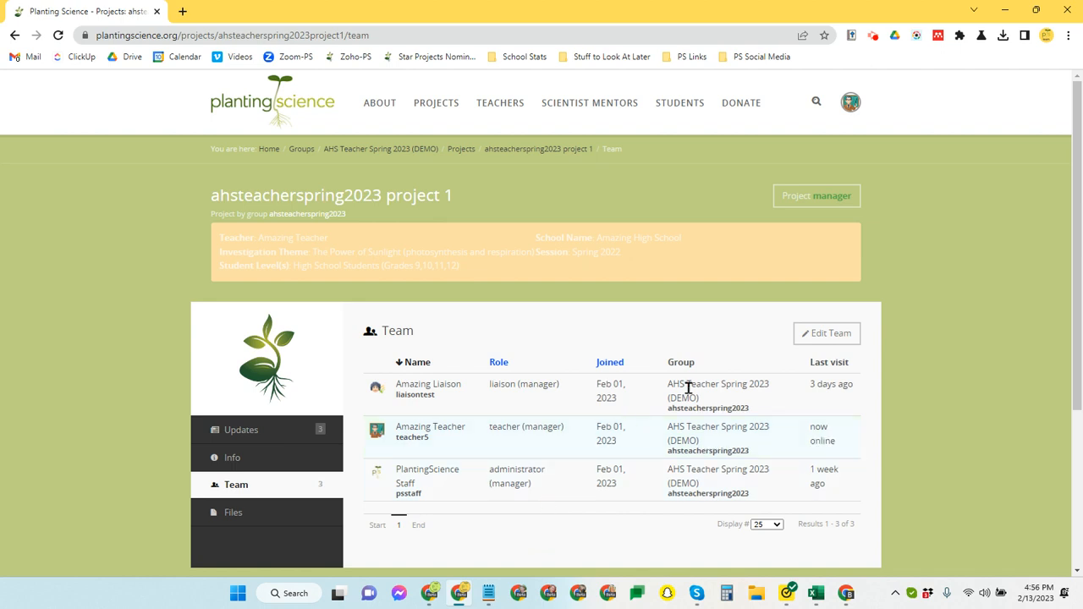
{"action": "left_click", "coordinate": [823, 338]}
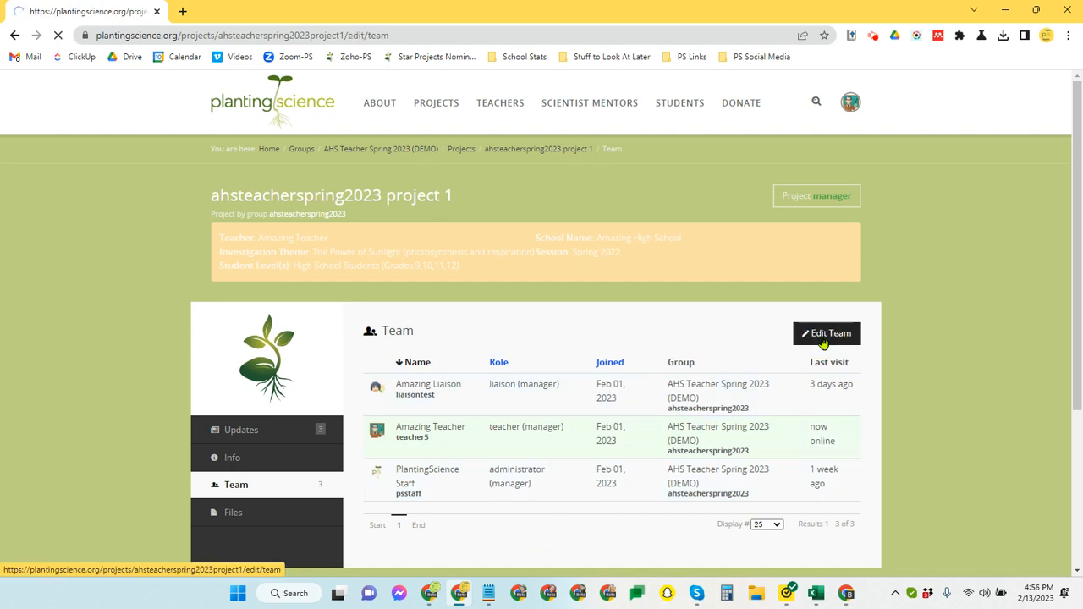
{"action": "scroll", "coordinate": [822, 342], "scroll_direction": "down", "scroll_amount": 4}
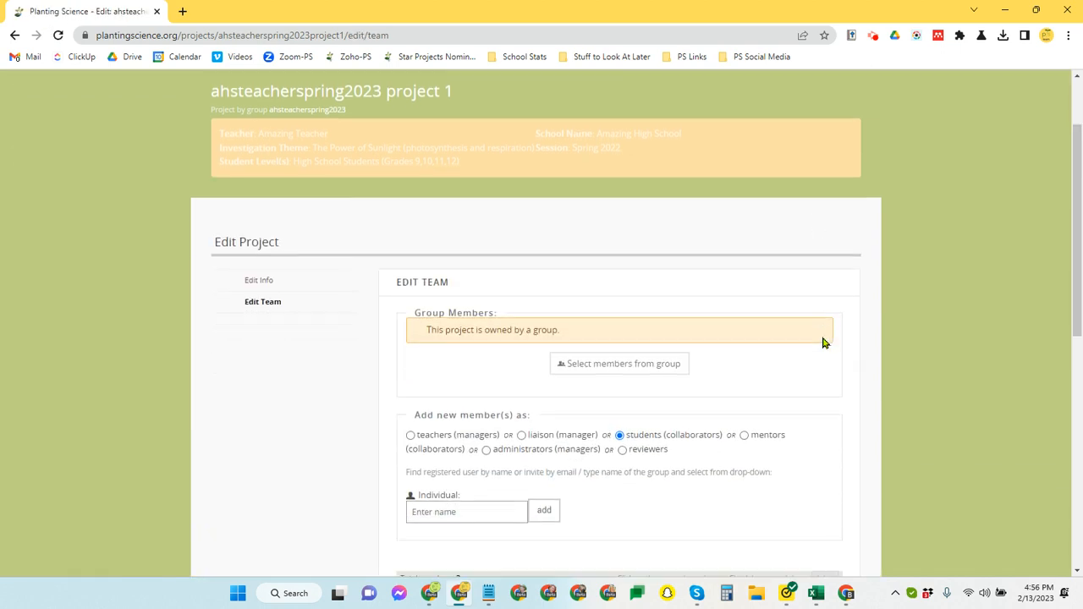
{"action": "scroll", "coordinate": [671, 510], "scroll_direction": "down", "scroll_amount": 1}
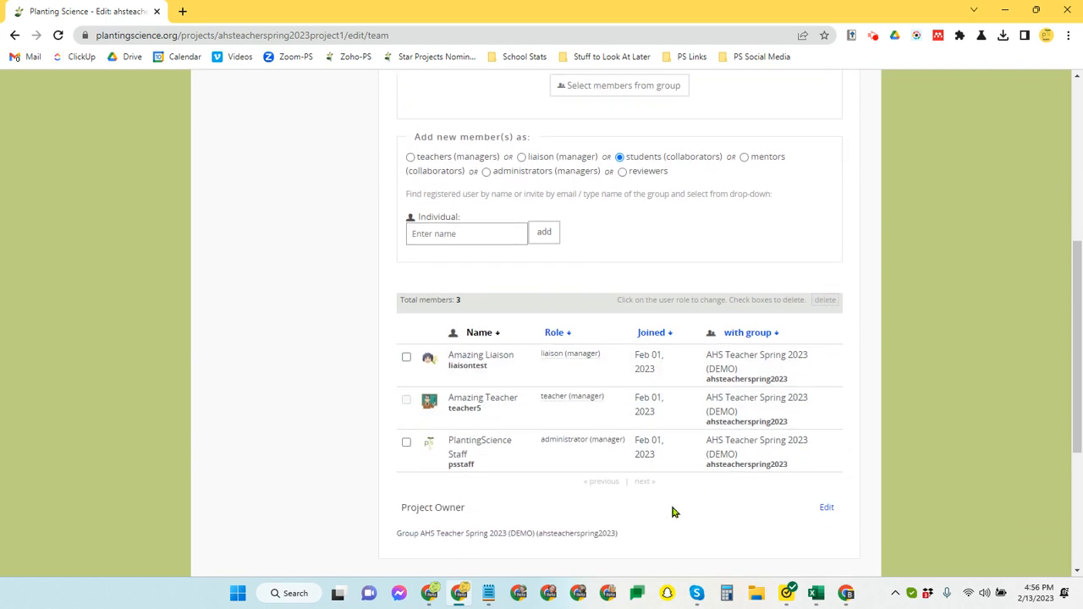
Add the mentor from the group's members to the project team and save the selection.
{"action": "scroll", "coordinate": [701, 481], "scroll_direction": "up", "scroll_amount": 4}
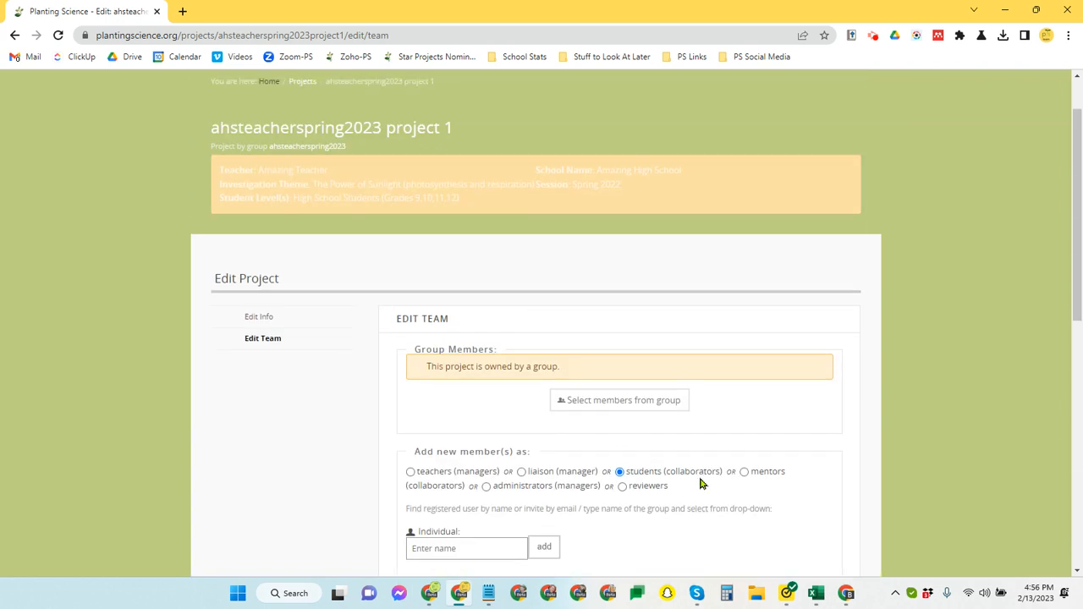
{"action": "left_click", "coordinate": [600, 409]}
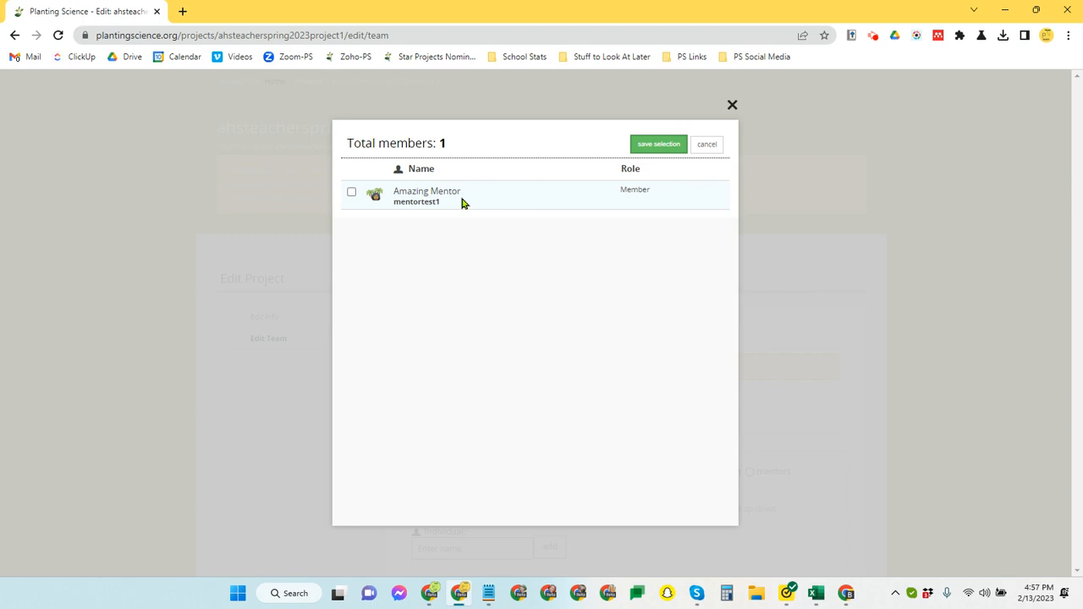
{"action": "left_click", "coordinate": [351, 192]}
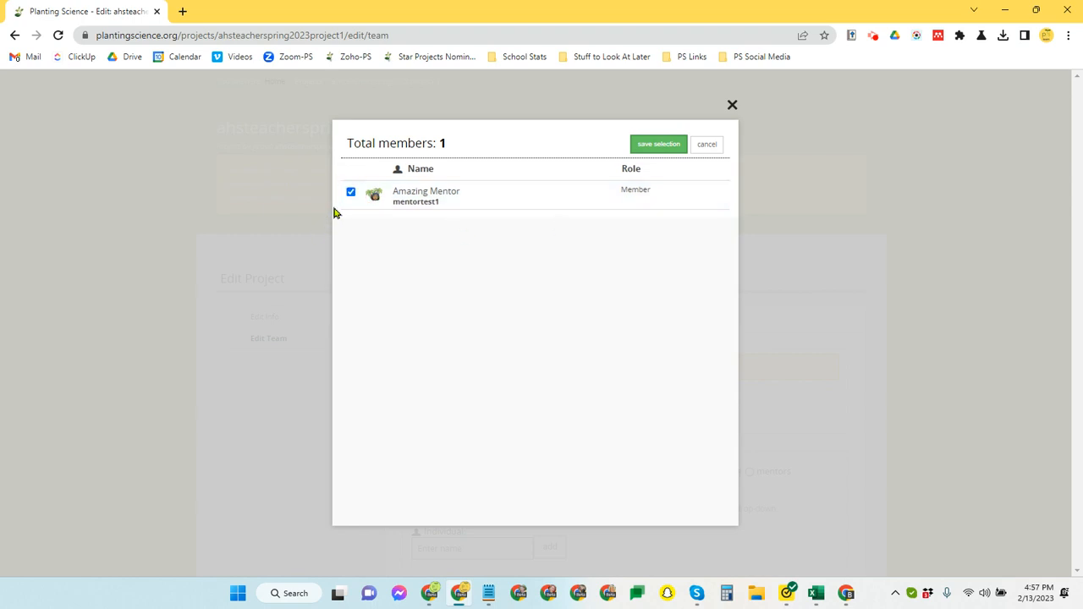
{"action": "left_click", "coordinate": [659, 147]}
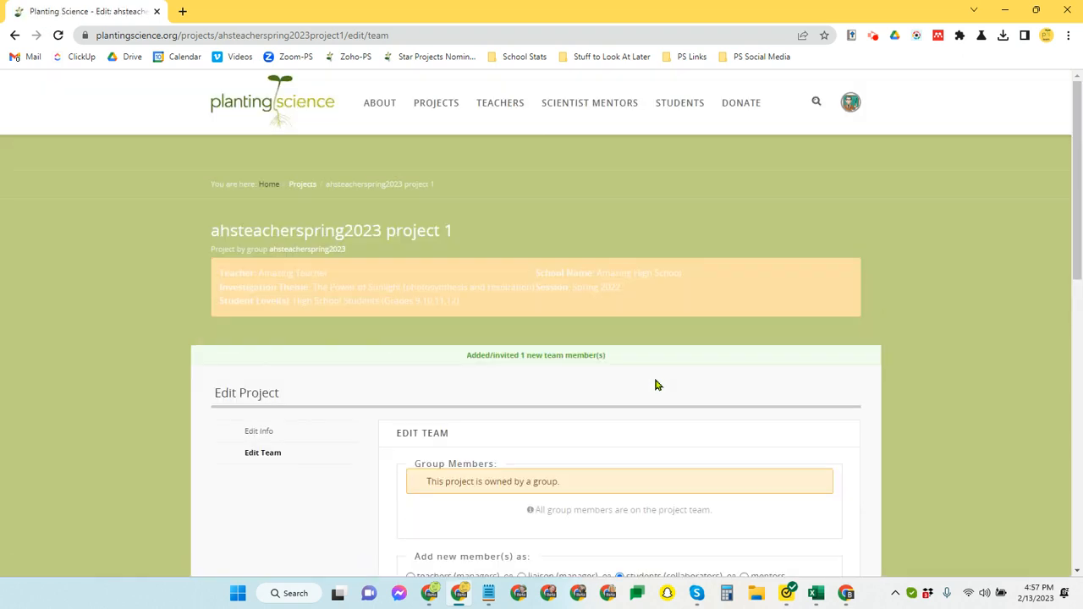
Change the newly added mentor's team role to mentor (collaborator) and save it.
{"action": "scroll", "coordinate": [655, 384], "scroll_direction": "down", "scroll_amount": 6}
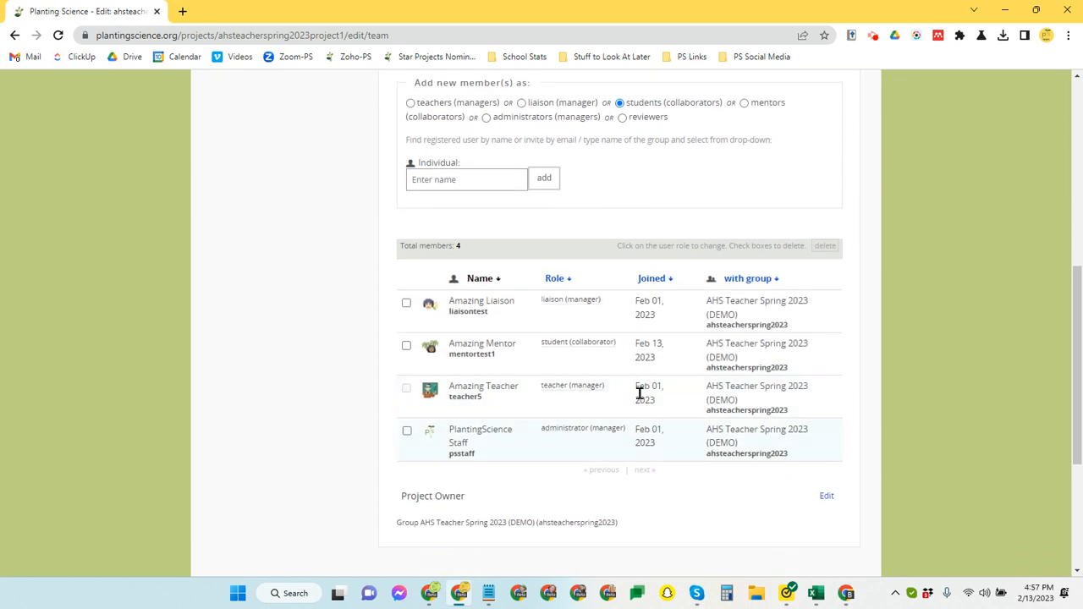
{"action": "left_click", "coordinate": [556, 346]}
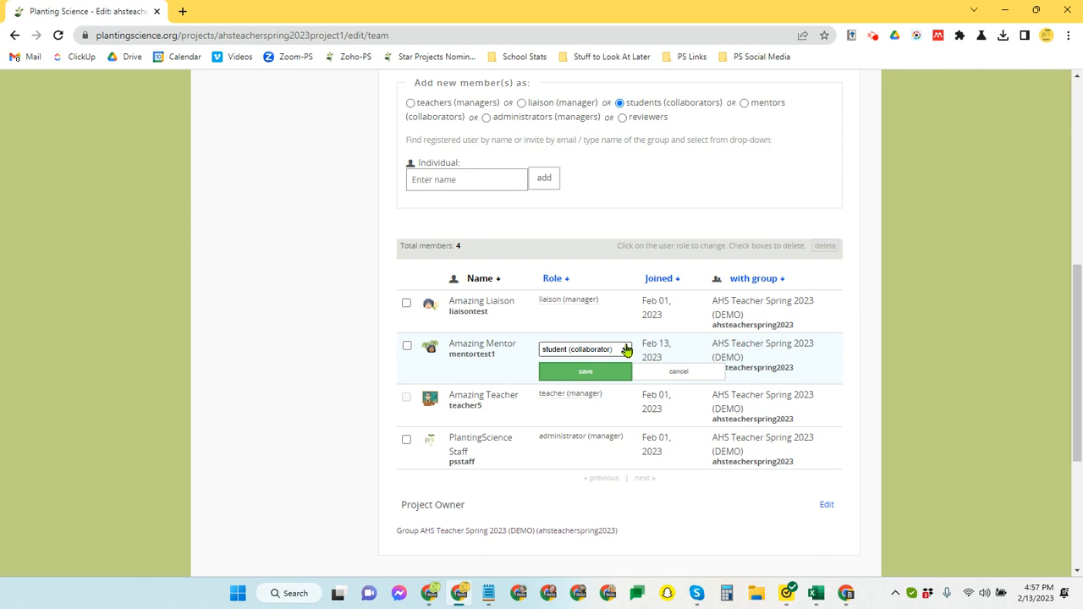
{"action": "left_click", "coordinate": [567, 302]}
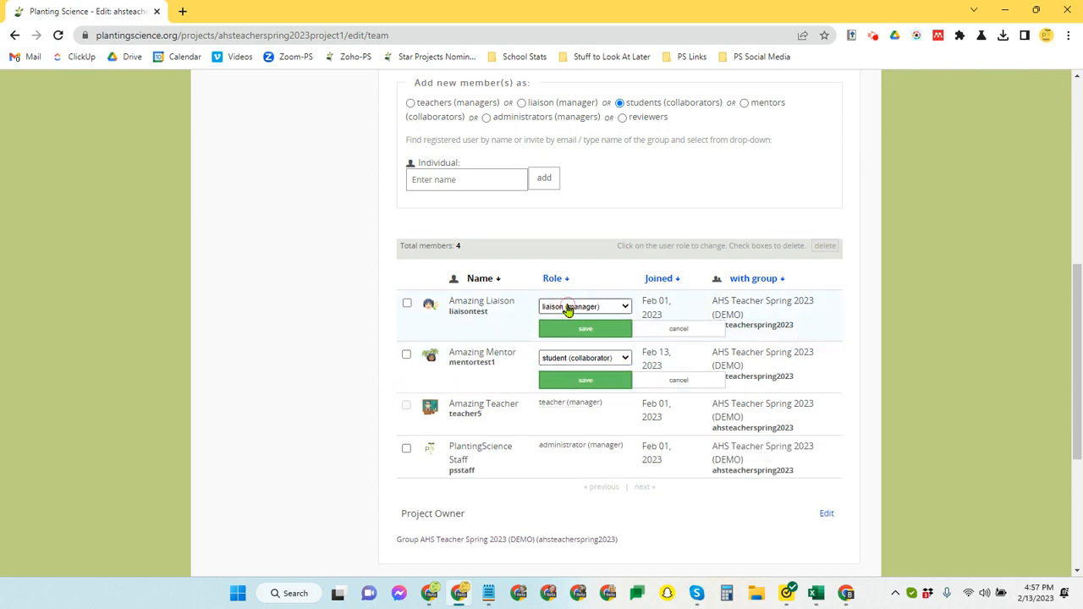
{"action": "left_click", "coordinate": [624, 360]}
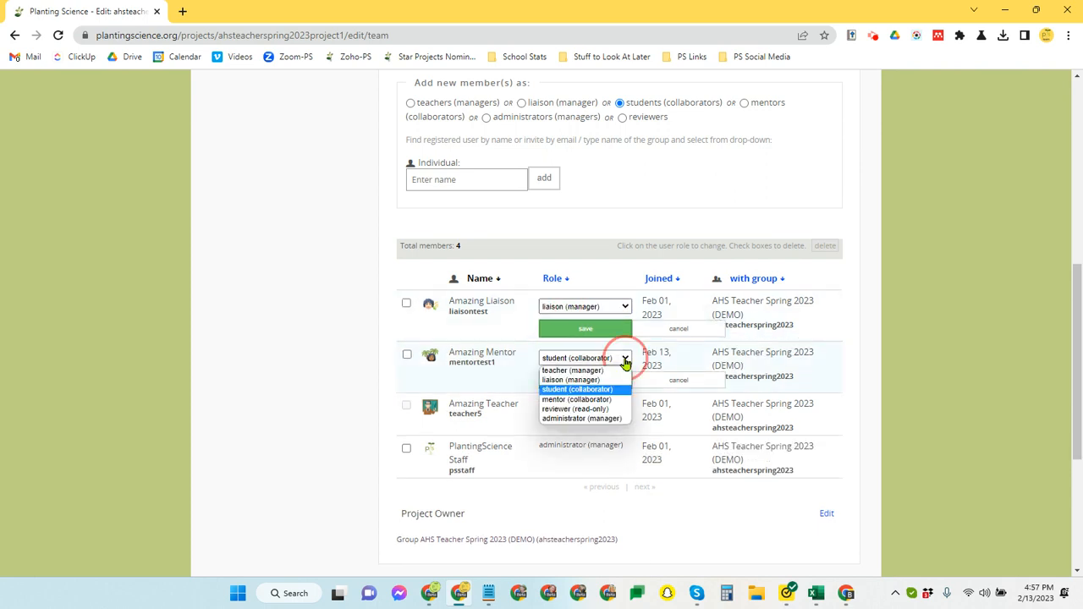
{"action": "left_click", "coordinate": [606, 406]}
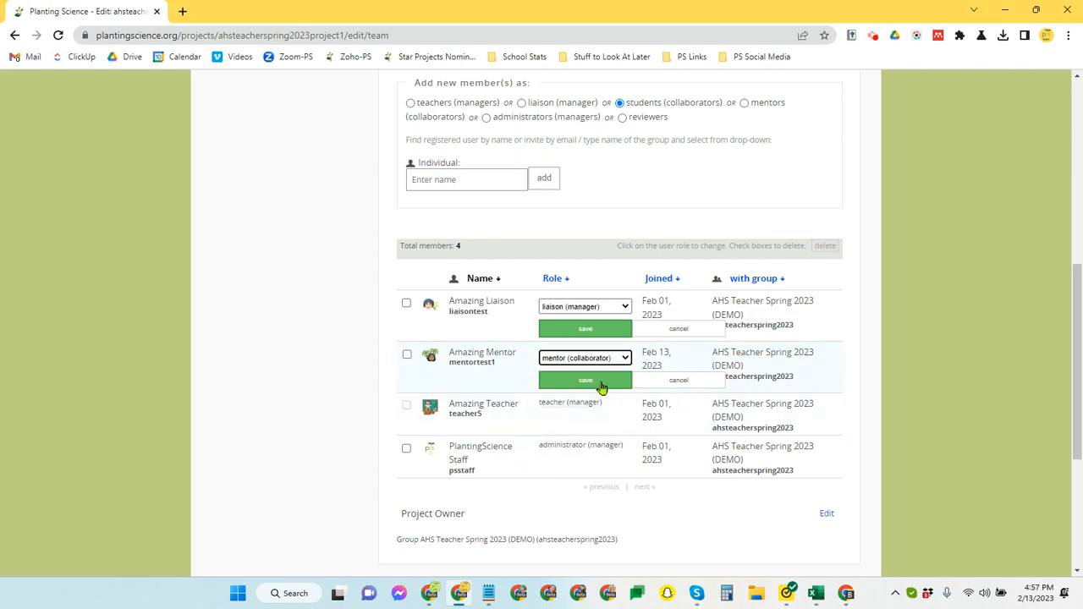
{"action": "left_click", "coordinate": [588, 383]}
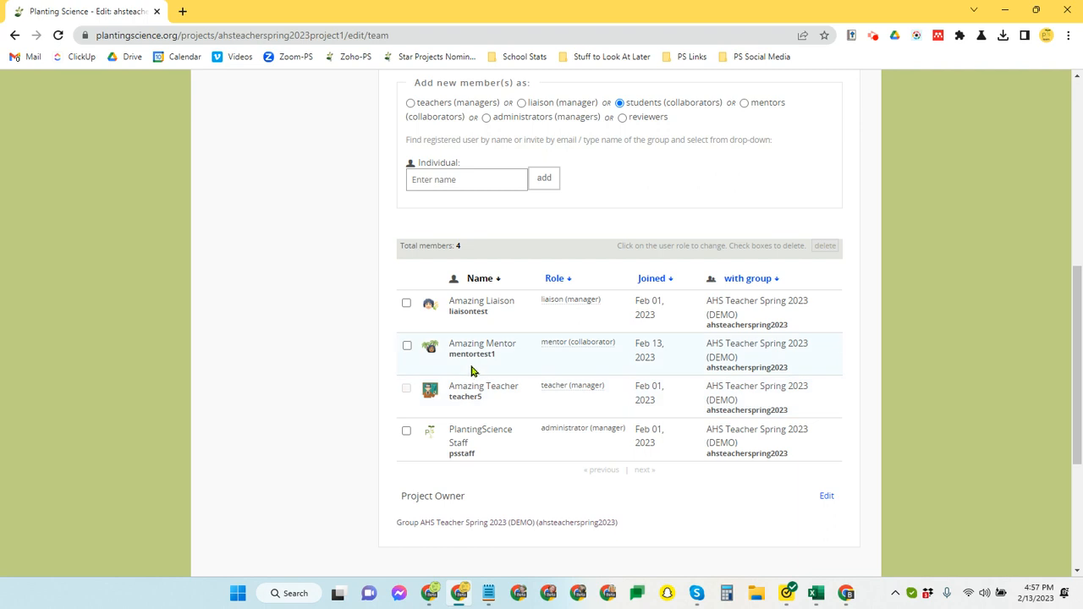
Return to the main page of ahsteacherspring2023 project 1 and open the project's files.
{"action": "scroll", "coordinate": [471, 370], "scroll_direction": "up", "scroll_amount": 2}
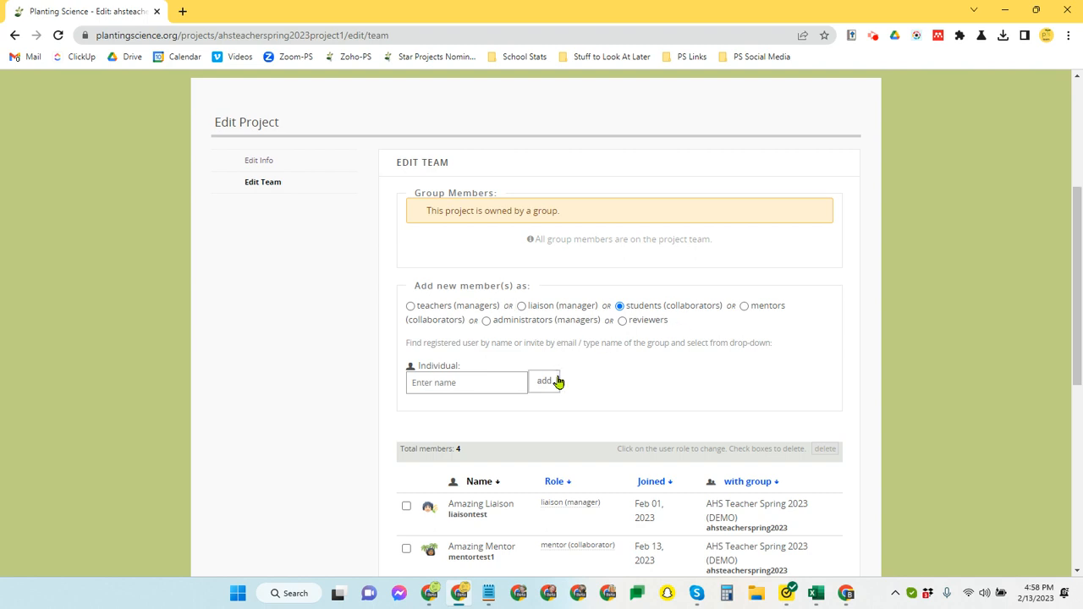
{"action": "scroll", "coordinate": [557, 381], "scroll_direction": "up", "scroll_amount": 1}
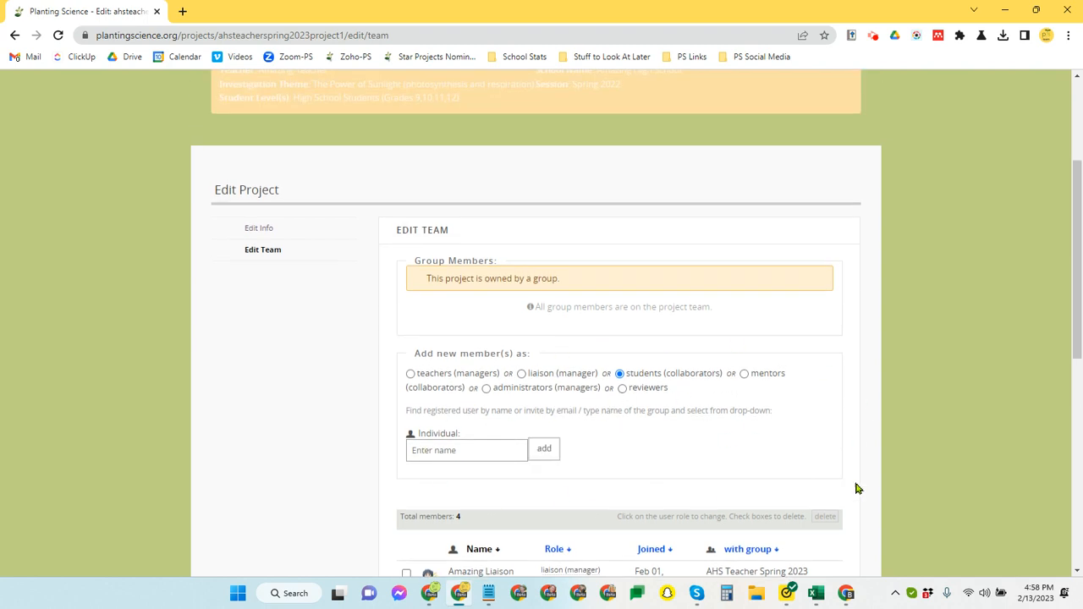
{"action": "scroll", "coordinate": [761, 468], "scroll_direction": "up", "scroll_amount": 3}
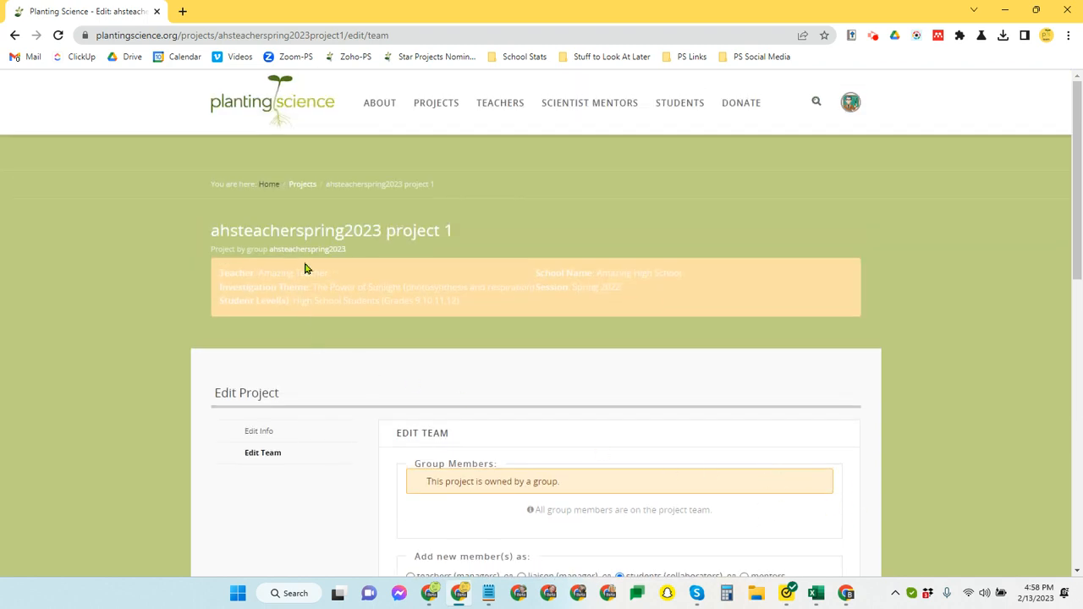
{"action": "left_click", "coordinate": [309, 235]}
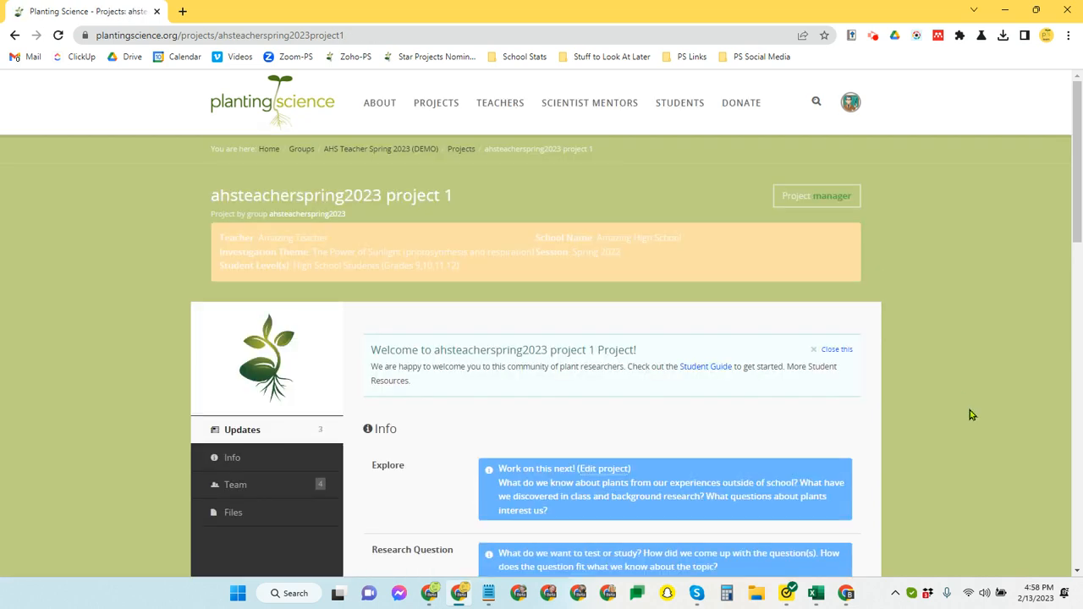
{"action": "scroll", "coordinate": [971, 414], "scroll_direction": "down", "scroll_amount": 2}
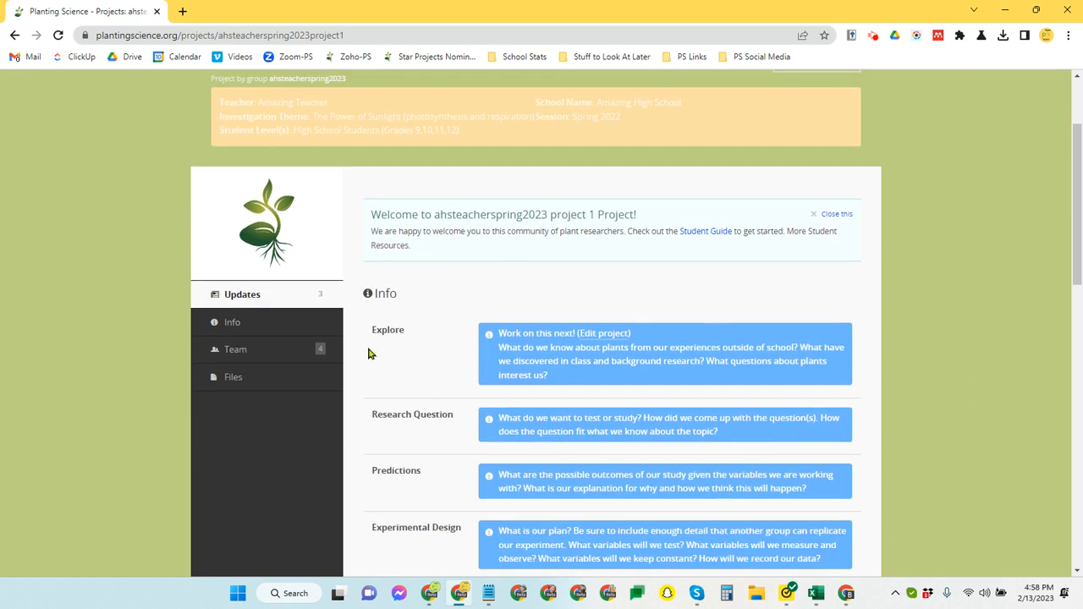
{"action": "left_click", "coordinate": [250, 382]}
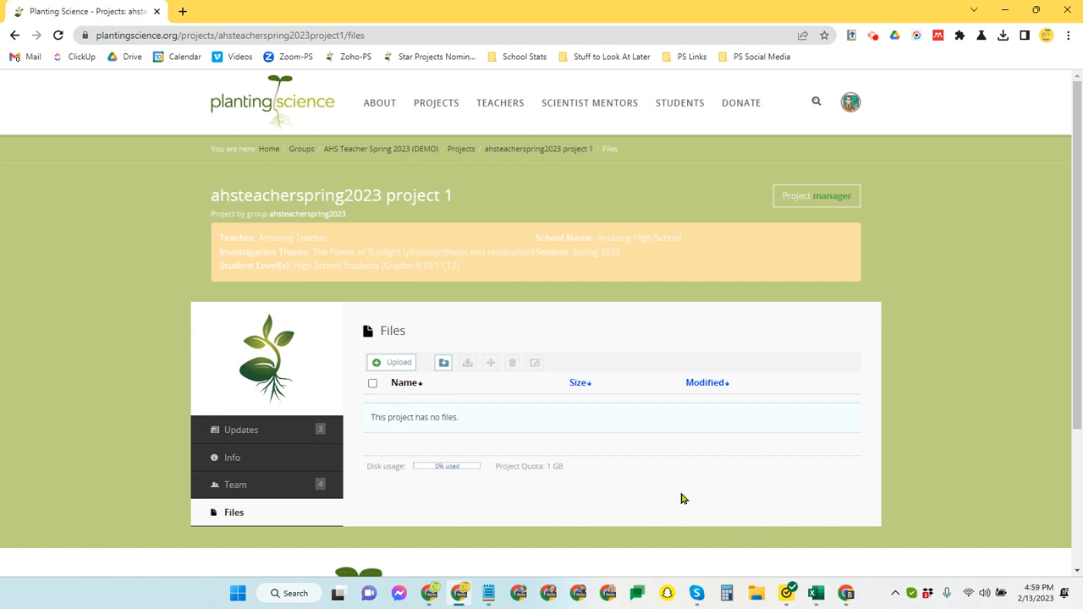
Go to the ahsteacherspring2023 group's projects, show its students, and open the form for creating new students.
{"action": "left_click", "coordinate": [315, 218]}
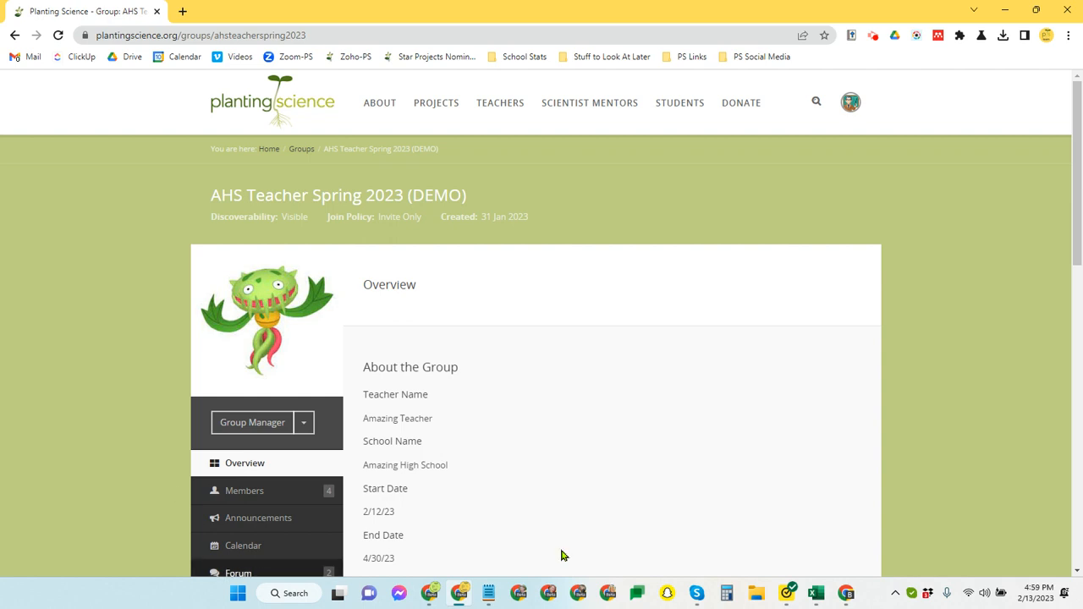
{"action": "scroll", "coordinate": [524, 313], "scroll_direction": "down", "scroll_amount": 3}
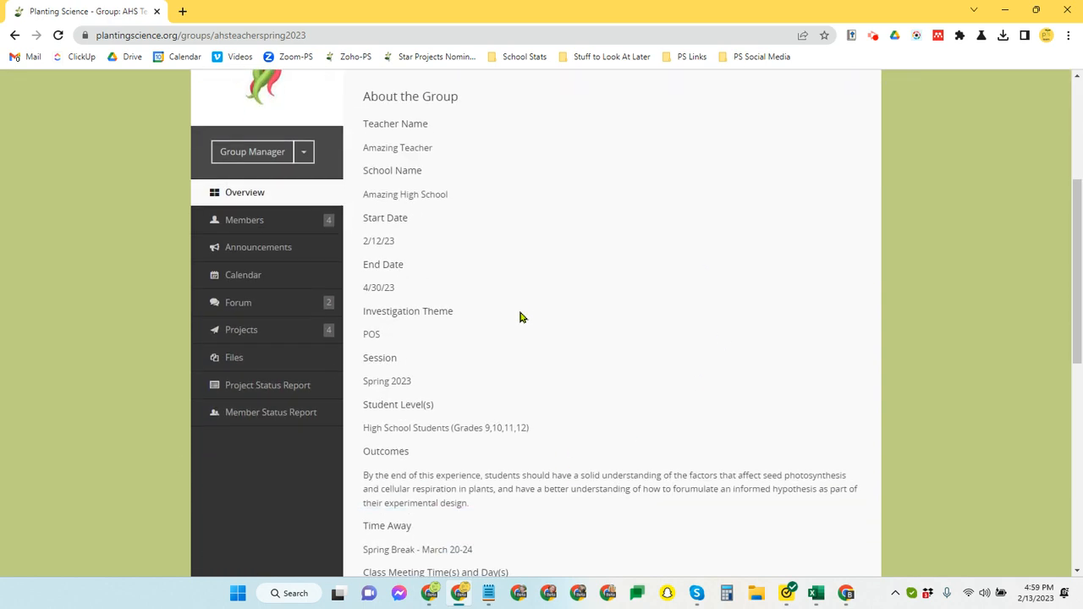
{"action": "left_click", "coordinate": [236, 331]}
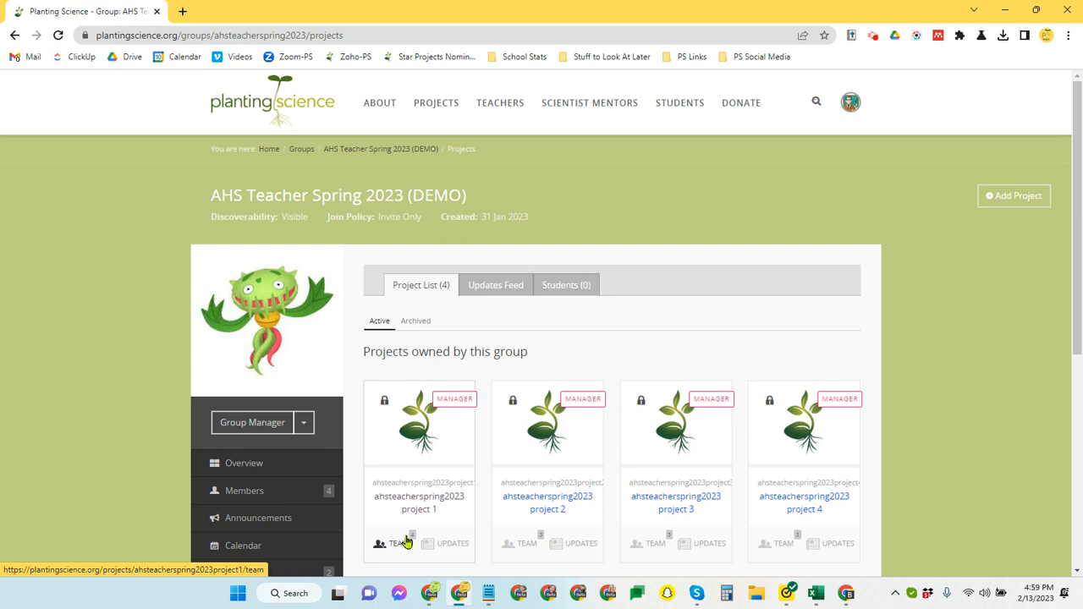
{"action": "left_click", "coordinate": [564, 286]}
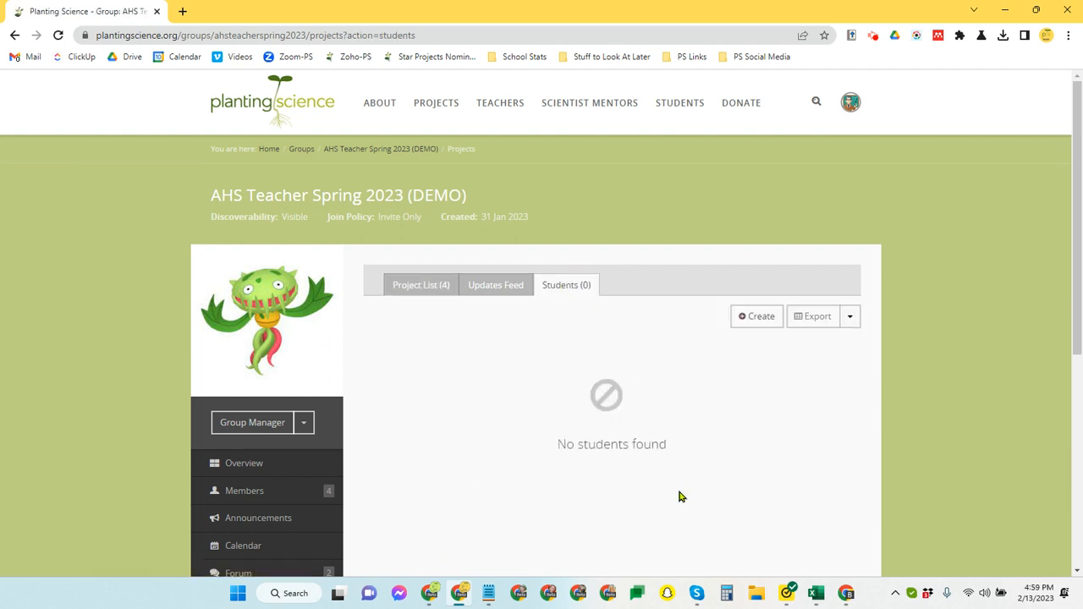
{"action": "left_click", "coordinate": [762, 318]}
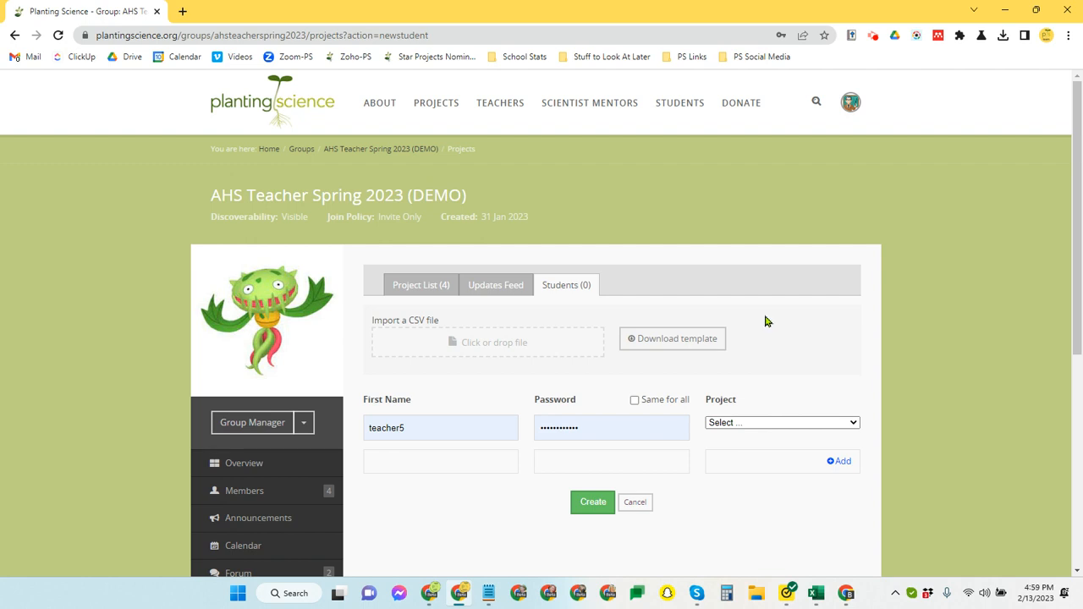
Clear the autofilled first name and password from the first row of the new student form.
{"action": "scroll", "coordinate": [764, 321], "scroll_direction": "down", "scroll_amount": 2}
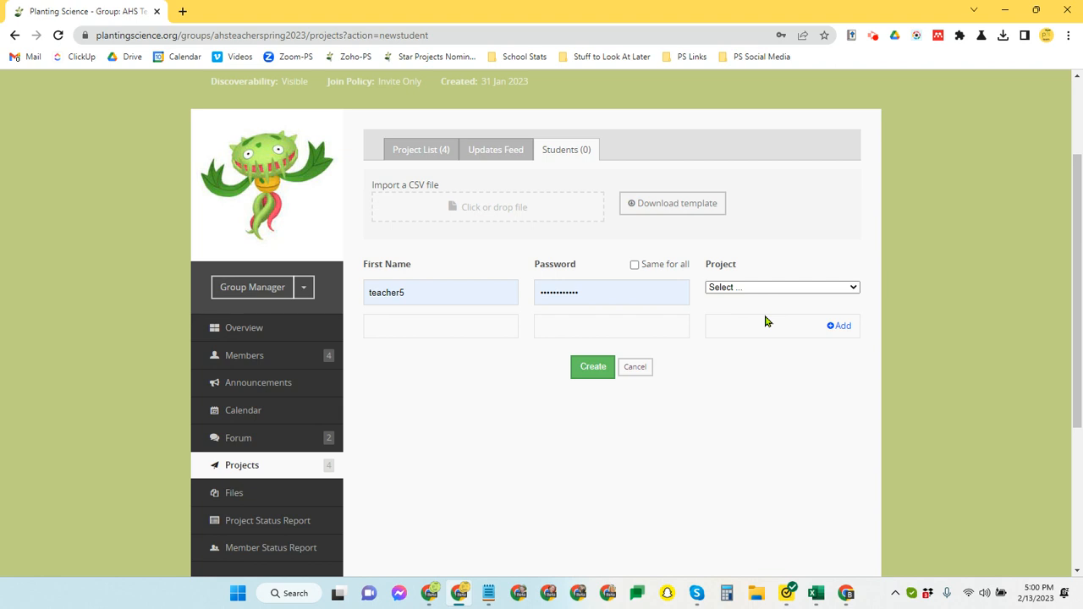
{"action": "left_click_drag", "start_coordinate": [418, 293], "coordinate": [349, 296]}
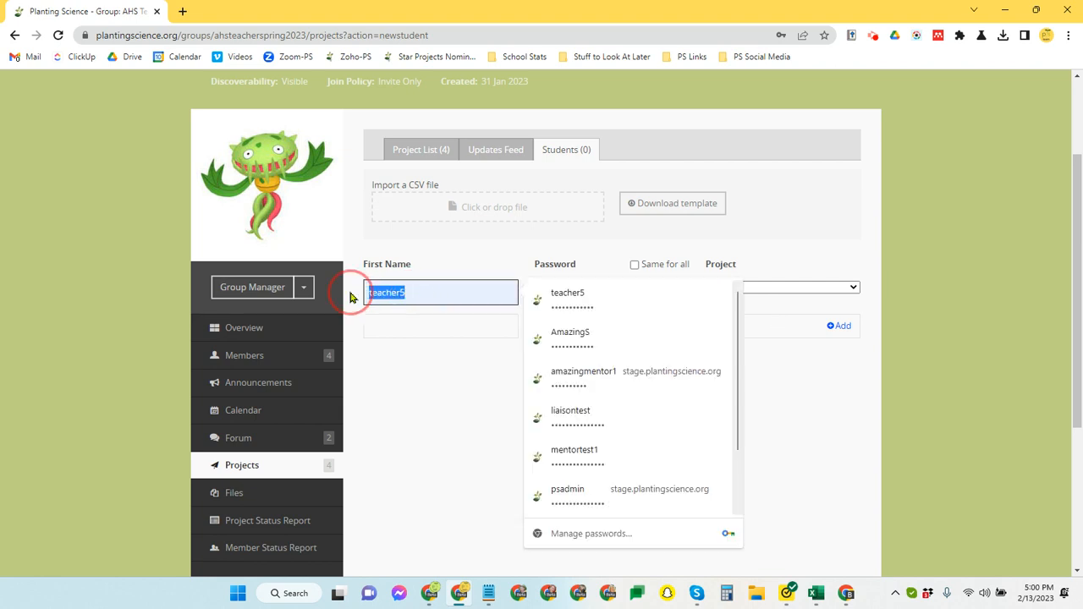
{"action": "key", "text": "BackSpace"}
{"action": "left_click", "coordinate": [572, 294]}
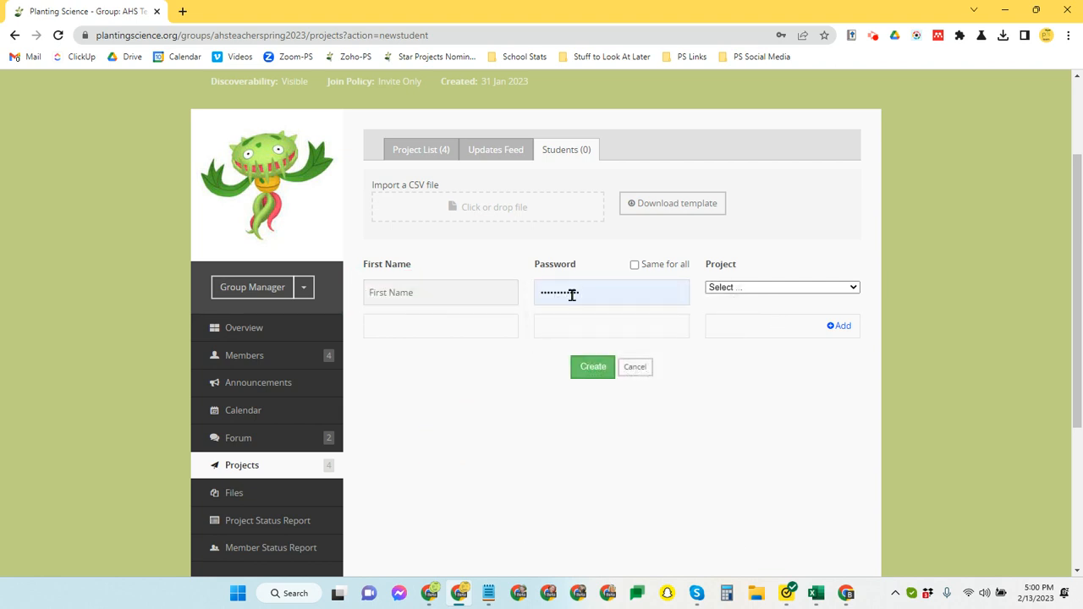
{"action": "left_click_drag", "start_coordinate": [572, 294], "coordinate": [536, 286]}
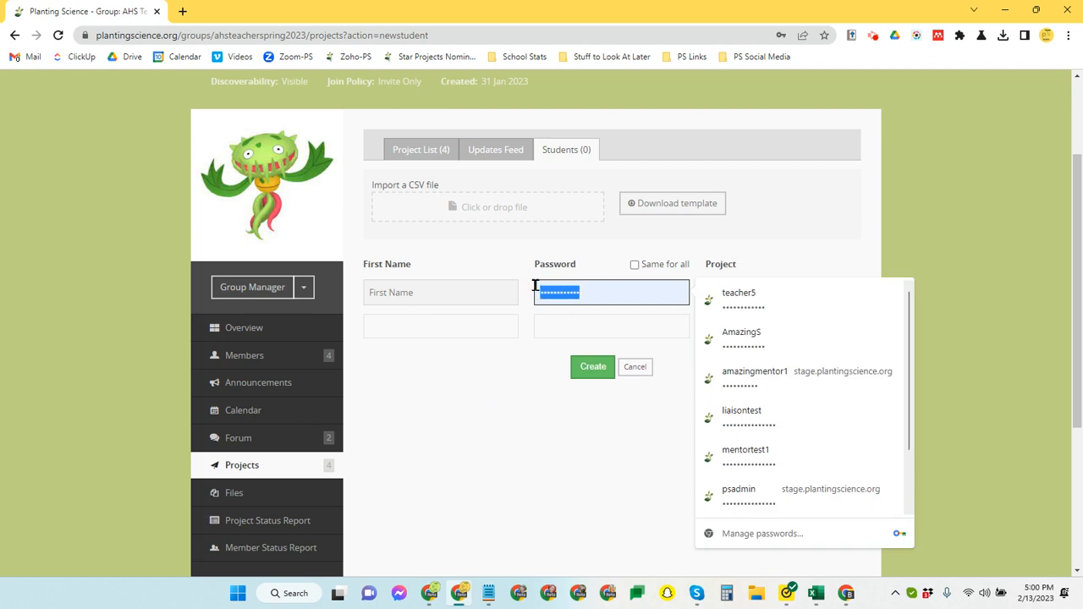
{"action": "key", "text": "BackSpace"}
{"action": "left_click", "coordinate": [498, 446]}
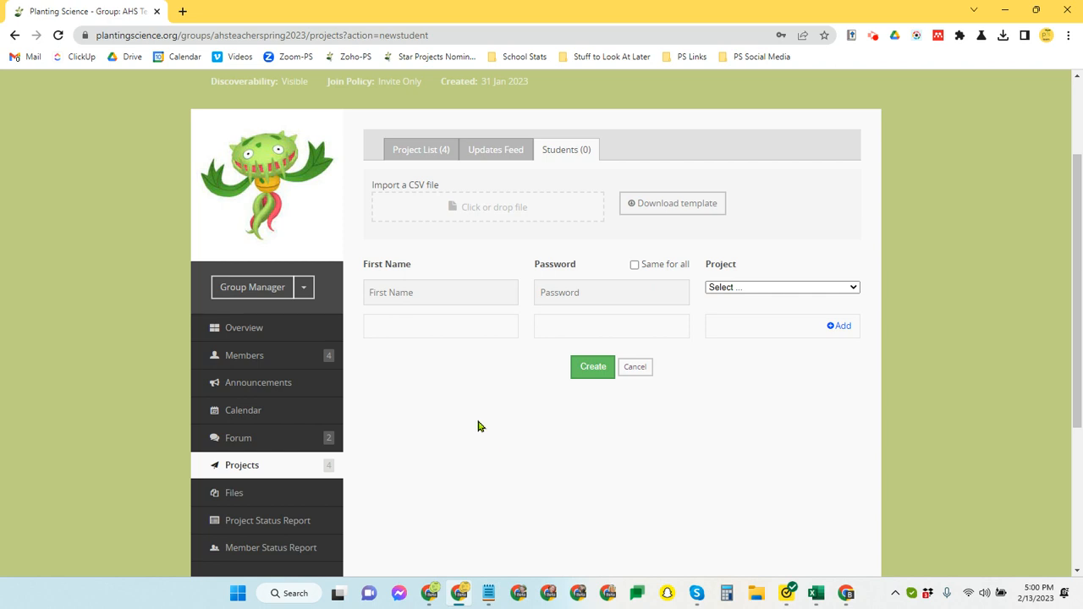
Examine the first name and password fields of the first student row and the available project choices.
{"action": "left_click", "coordinate": [447, 289]}
{"action": "left_click", "coordinate": [447, 288]}
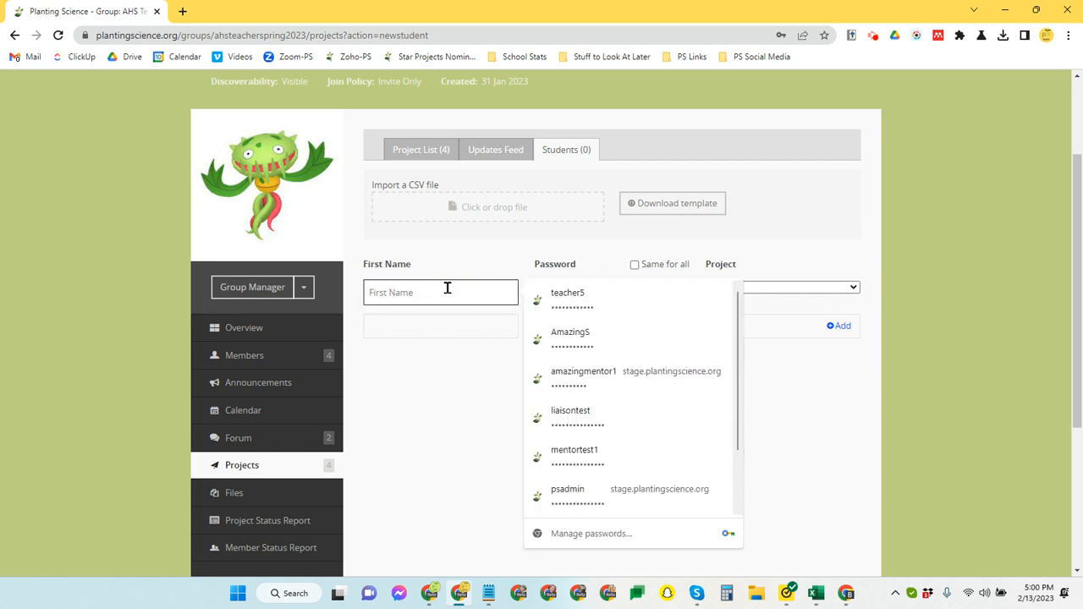
{"action": "left_click", "coordinate": [432, 355]}
{"action": "left_click", "coordinate": [435, 295]}
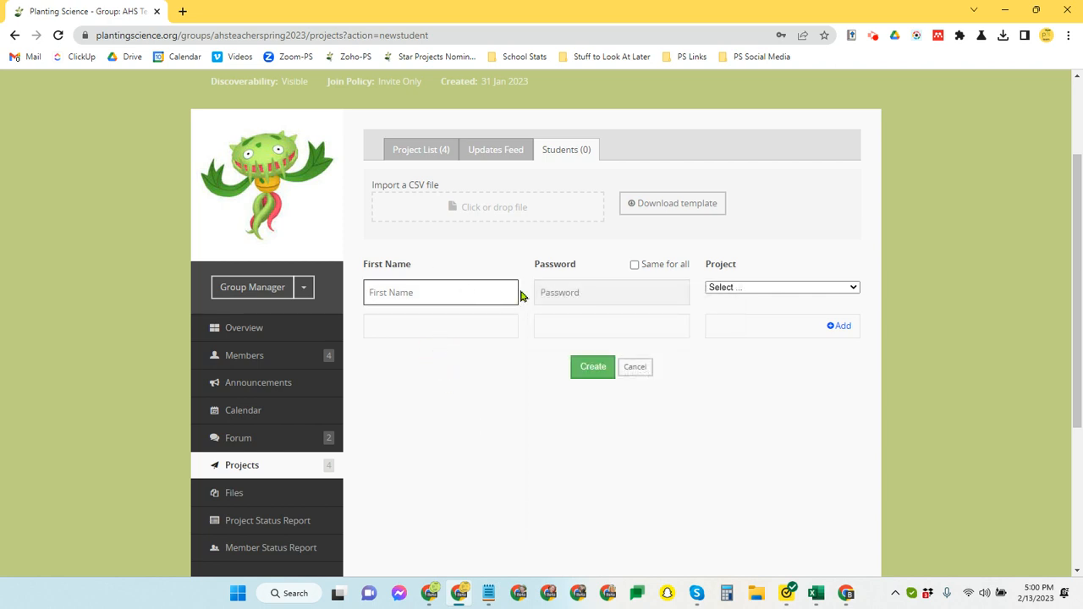
{"action": "left_click", "coordinate": [567, 293]}
{"action": "left_click", "coordinate": [770, 292]}
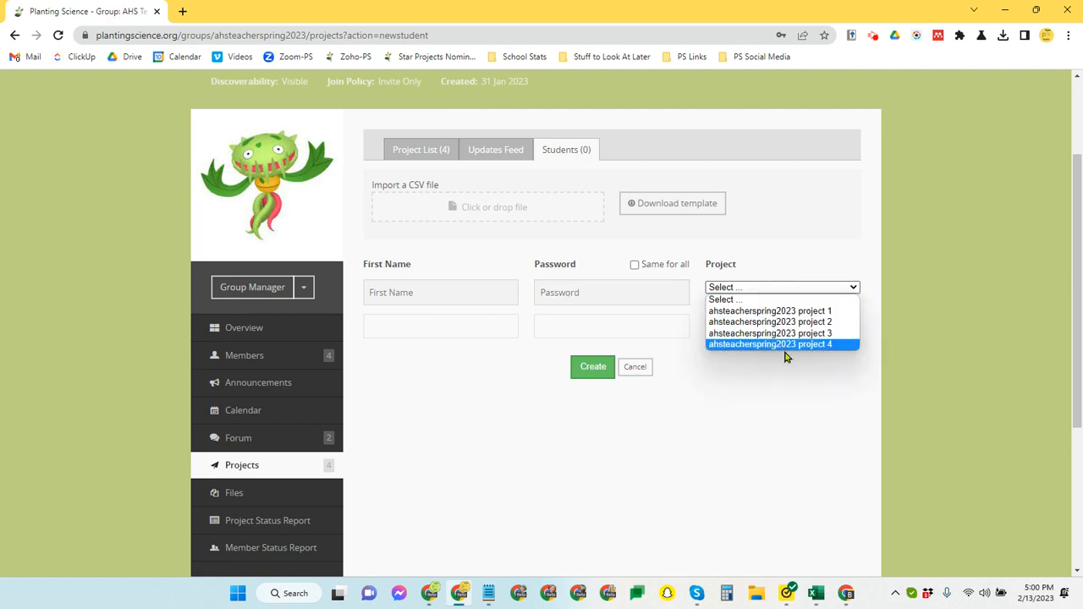
{"action": "left_click", "coordinate": [744, 471]}
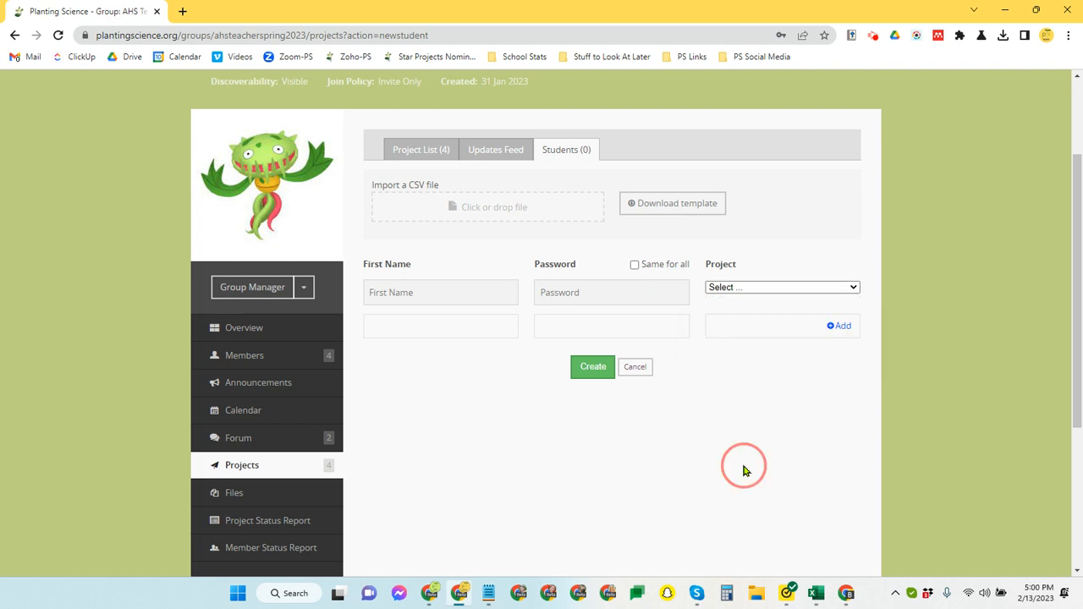
Add three more empty rows to the new student form.
{"action": "left_click", "coordinate": [832, 329]}
{"action": "left_click", "coordinate": [833, 355]}
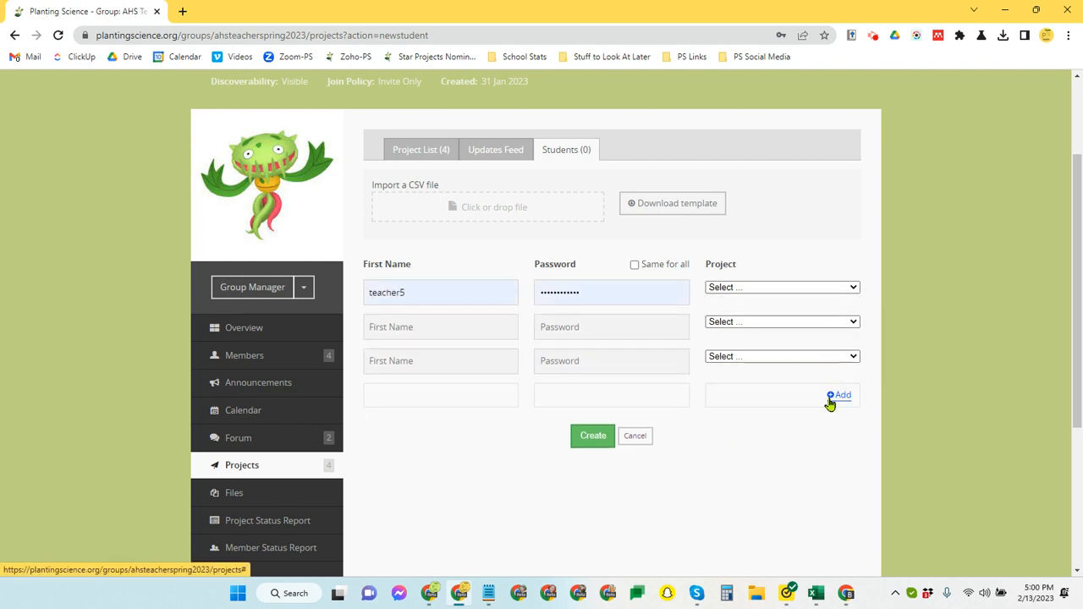
{"action": "left_click", "coordinate": [831, 395]}
Remove the autofilled first name and password from the first student row.
{"action": "left_click_drag", "start_coordinate": [461, 300], "coordinate": [364, 303]}
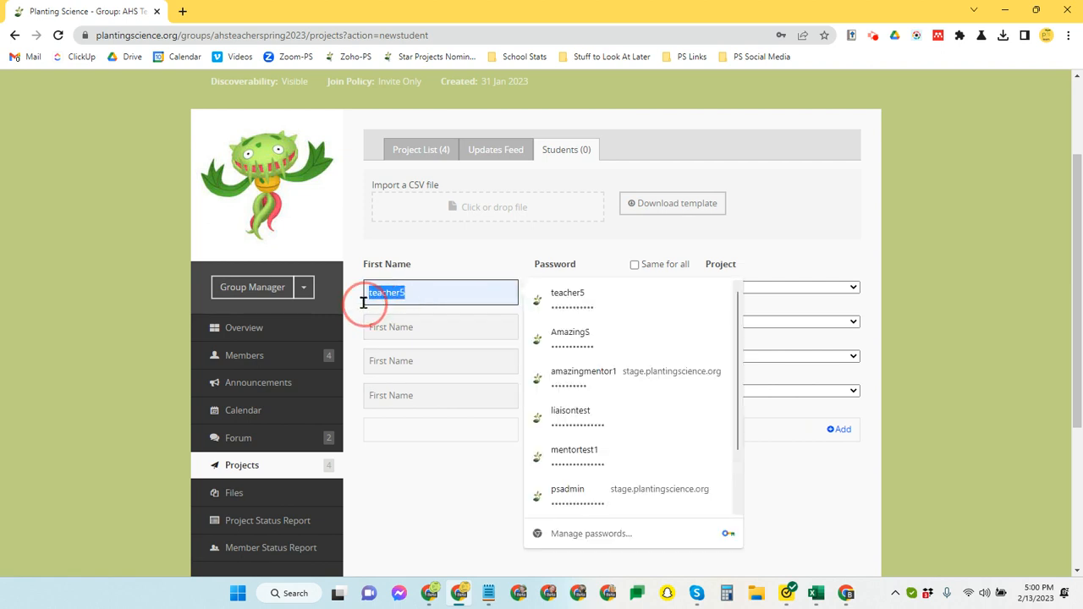
{"action": "key", "text": "BackSpace"}
{"action": "left_click", "coordinate": [426, 569]}
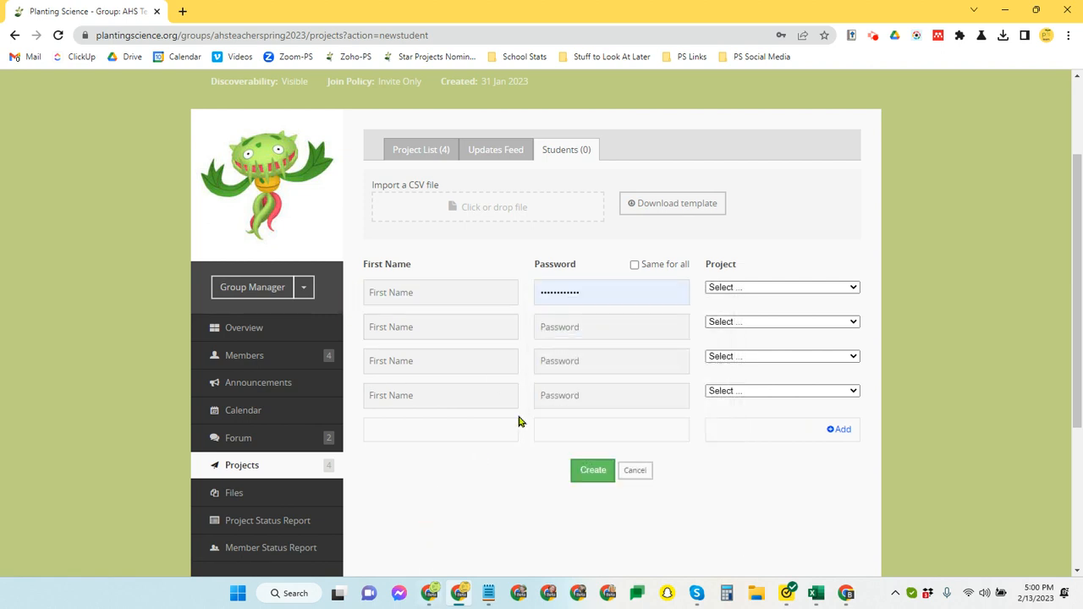
{"action": "left_click_drag", "start_coordinate": [599, 295], "coordinate": [532, 300]}
{"action": "key", "text": "BackSpace"}
{"action": "left_click", "coordinate": [496, 542]}
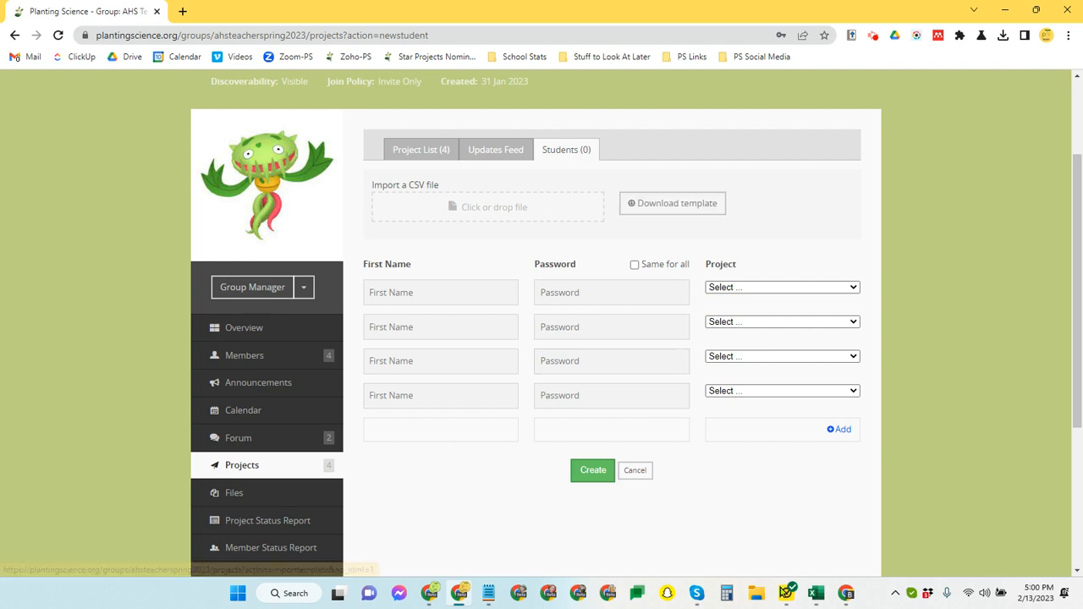
Switch to the students workbook in Excel, review its first name, password and project columns, and compare them with the form's project choices.
{"action": "left_click", "coordinate": [816, 593]}
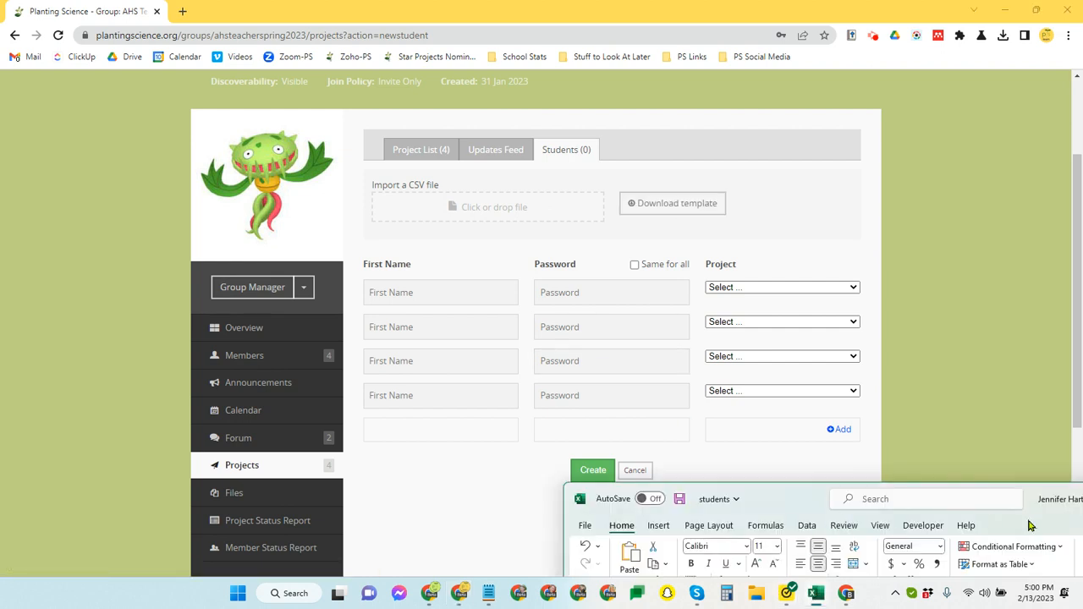
{"action": "left_click_drag", "start_coordinate": [998, 499], "coordinate": [856, 141]}
{"action": "scroll", "coordinate": [706, 377], "scroll_direction": "up", "scroll_amount": 2}
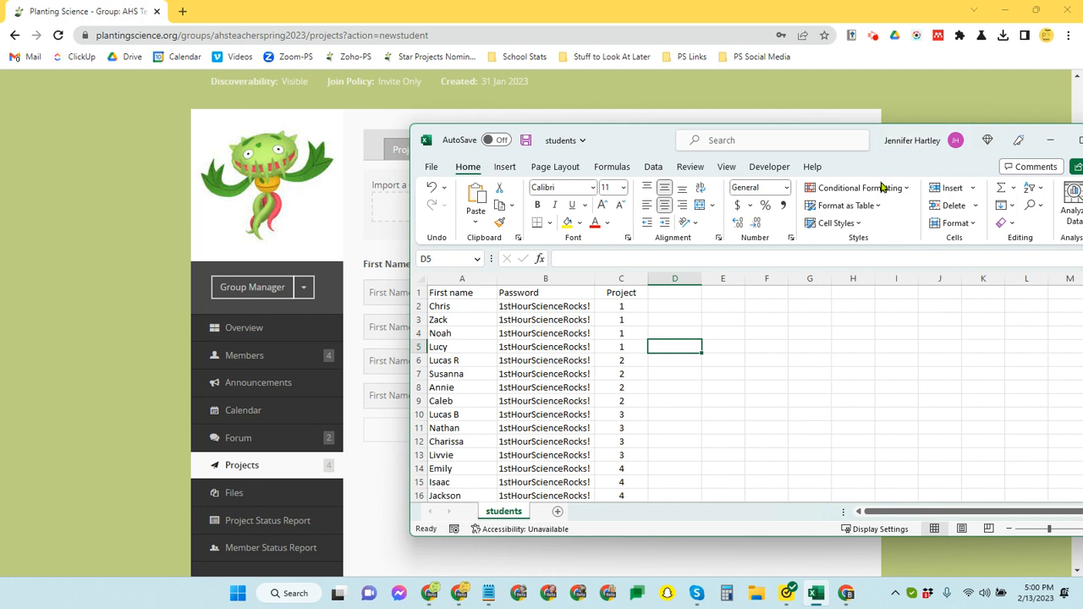
{"action": "left_click_drag", "start_coordinate": [884, 139], "coordinate": [895, 116]}
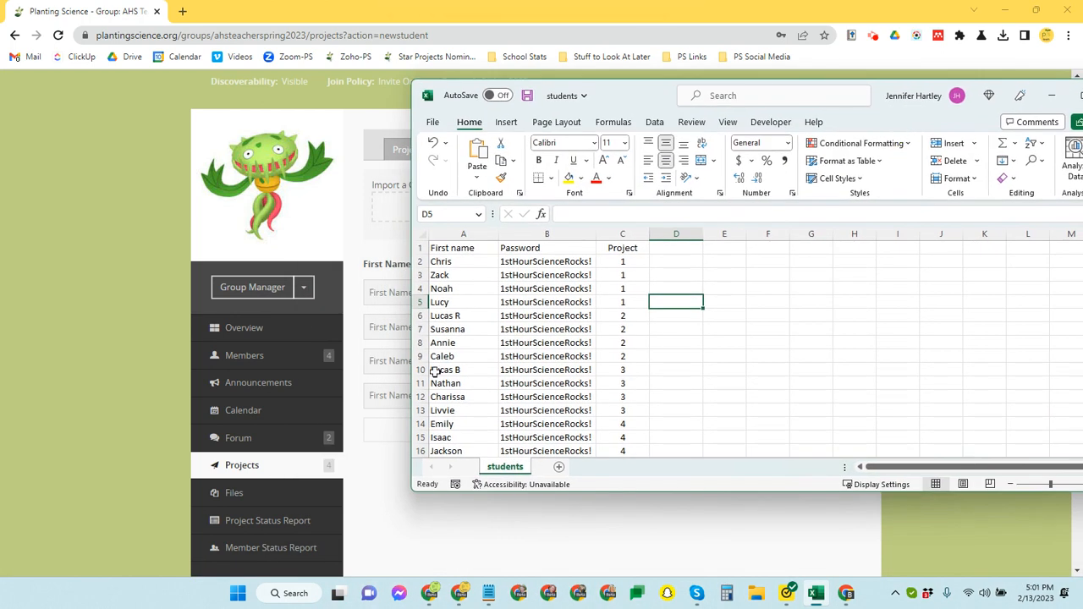
{"action": "scroll", "coordinate": [459, 430], "scroll_direction": "down", "scroll_amount": 3}
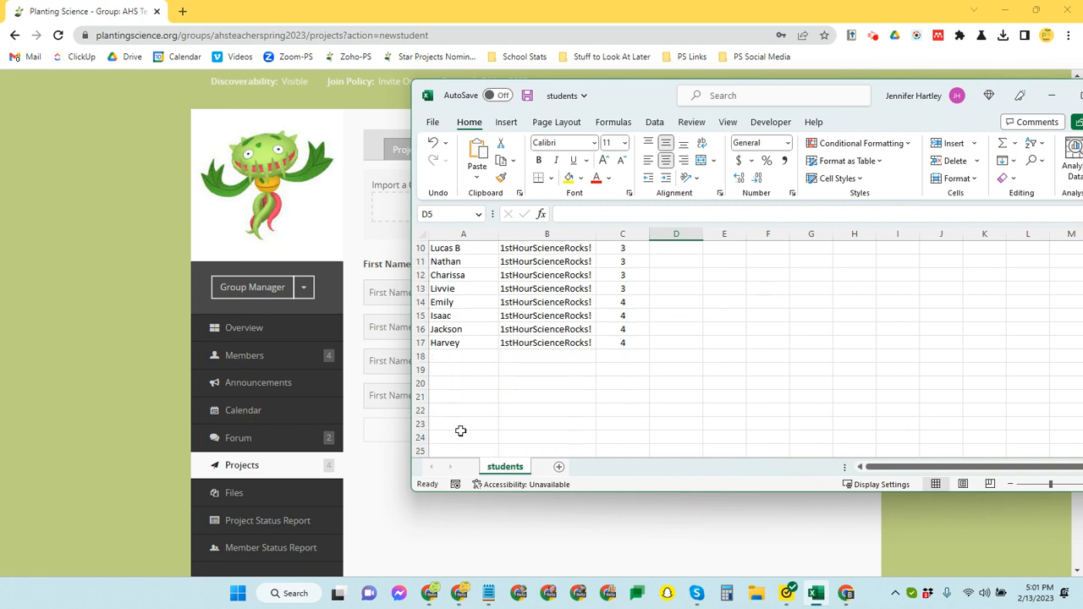
{"action": "scroll", "coordinate": [460, 430], "scroll_direction": "up", "scroll_amount": 3}
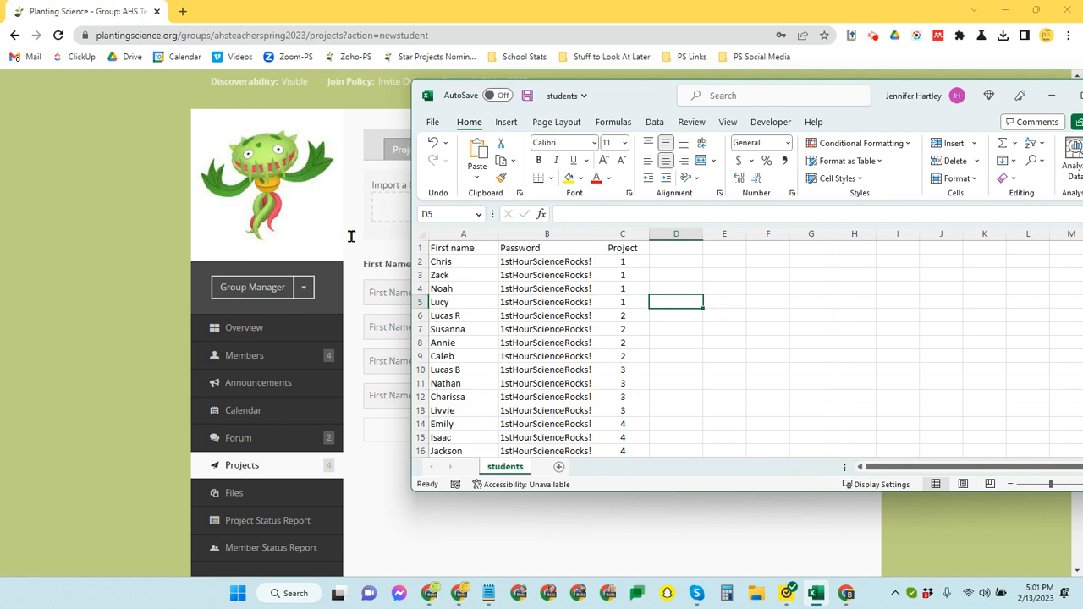
{"action": "left_click_drag", "start_coordinate": [614, 91], "coordinate": [151, 118]}
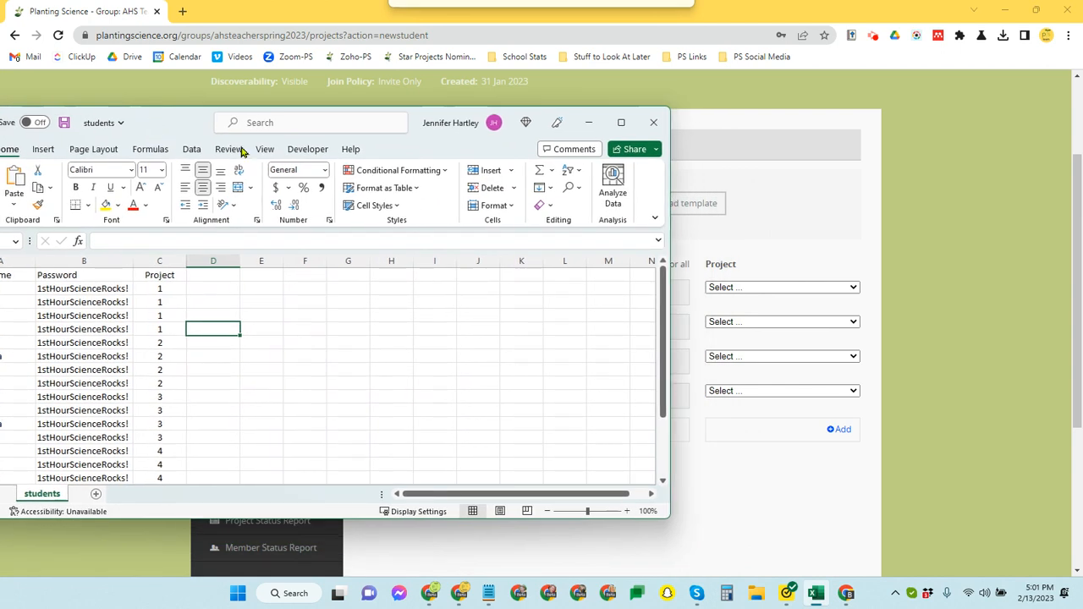
{"action": "left_click", "coordinate": [790, 289]}
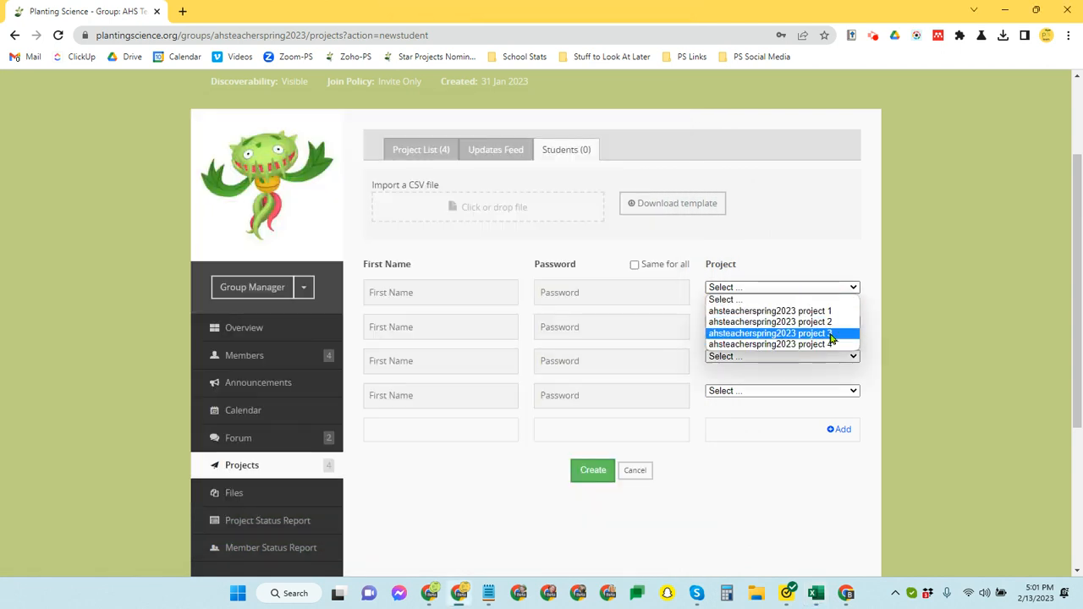
Save the students workbook in Excel and return to the new student form in the browser.
{"action": "left_click", "coordinate": [814, 592]}
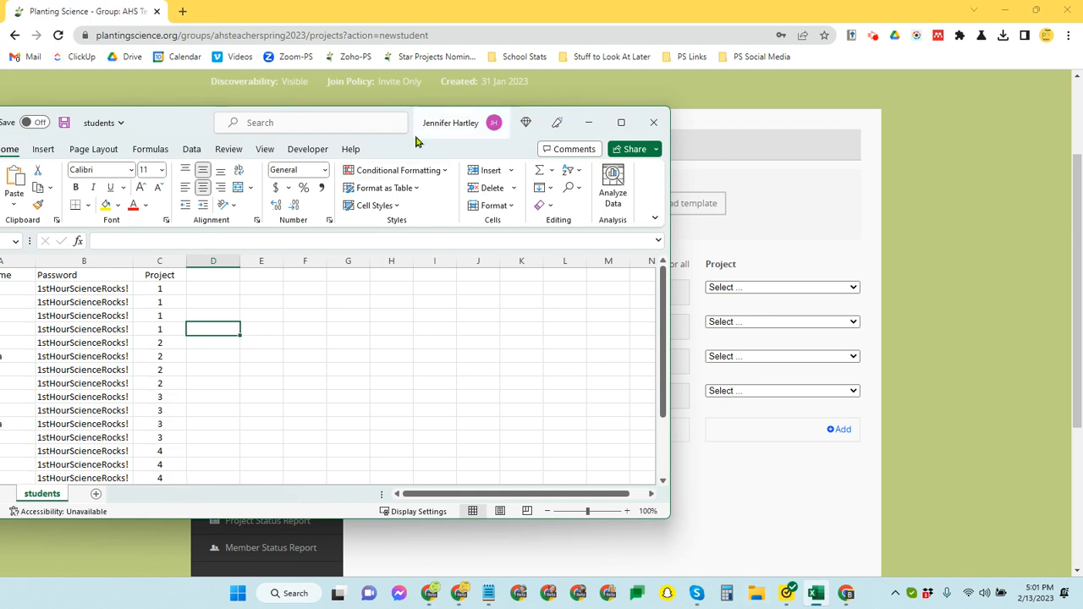
{"action": "left_click_drag", "start_coordinate": [416, 137], "coordinate": [594, 145]}
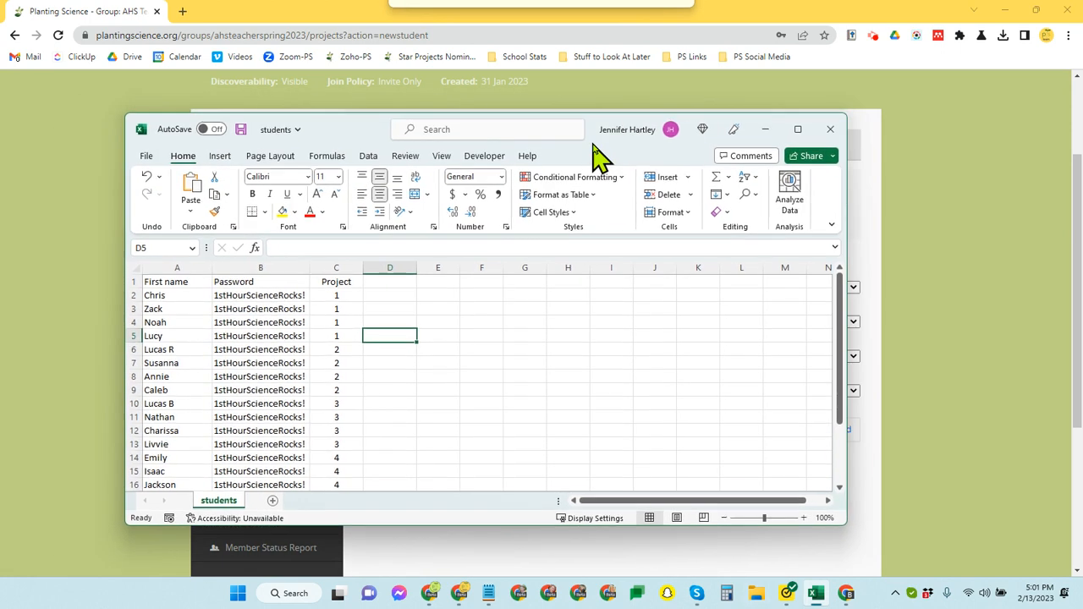
{"action": "left_click", "coordinate": [147, 159]}
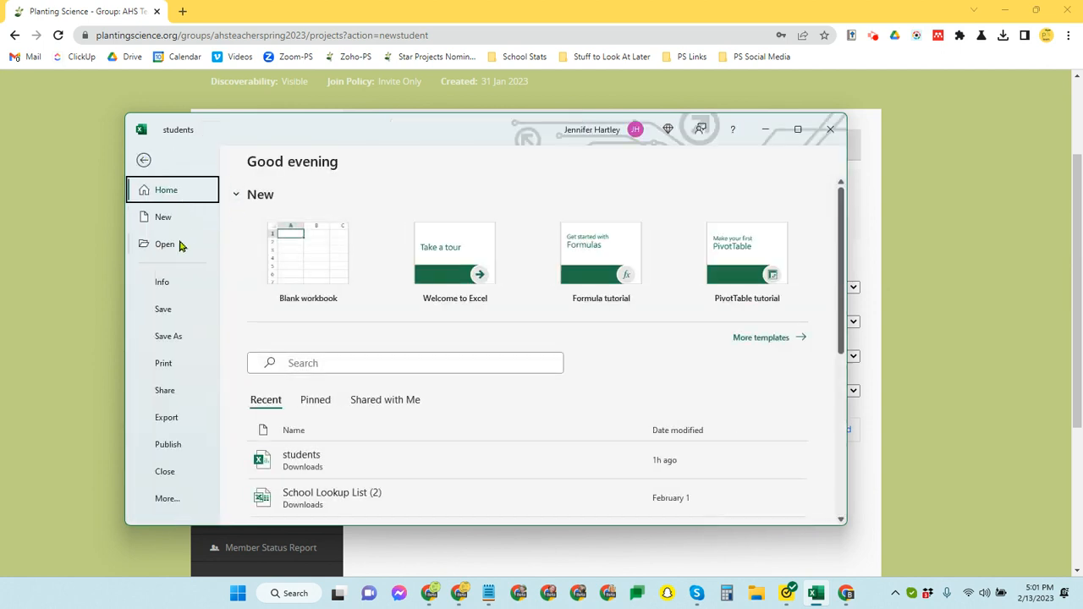
{"action": "left_click", "coordinate": [173, 310]}
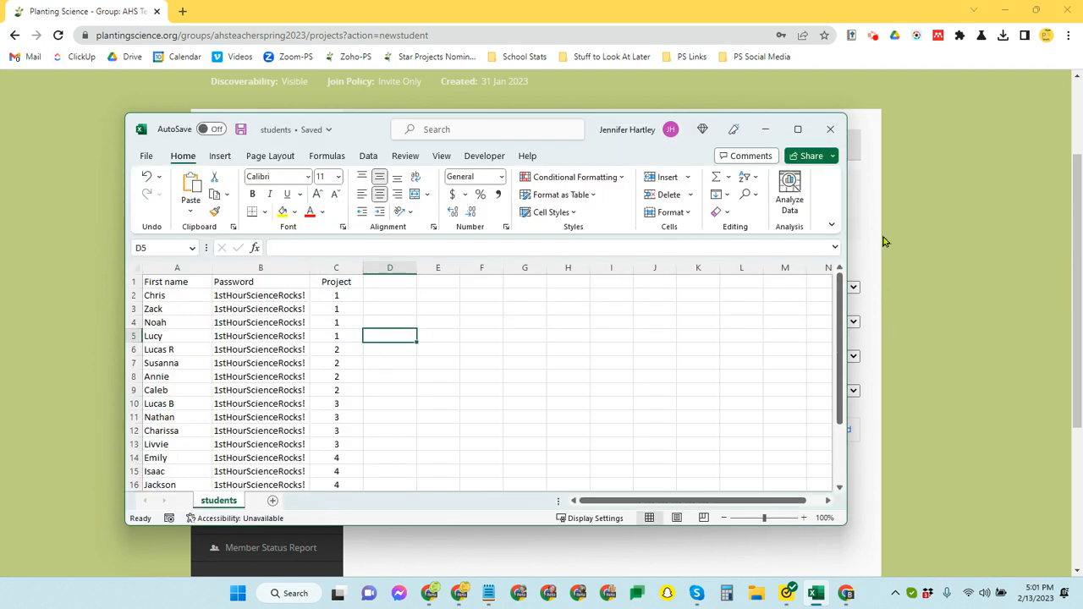
{"action": "left_click", "coordinate": [833, 133]}
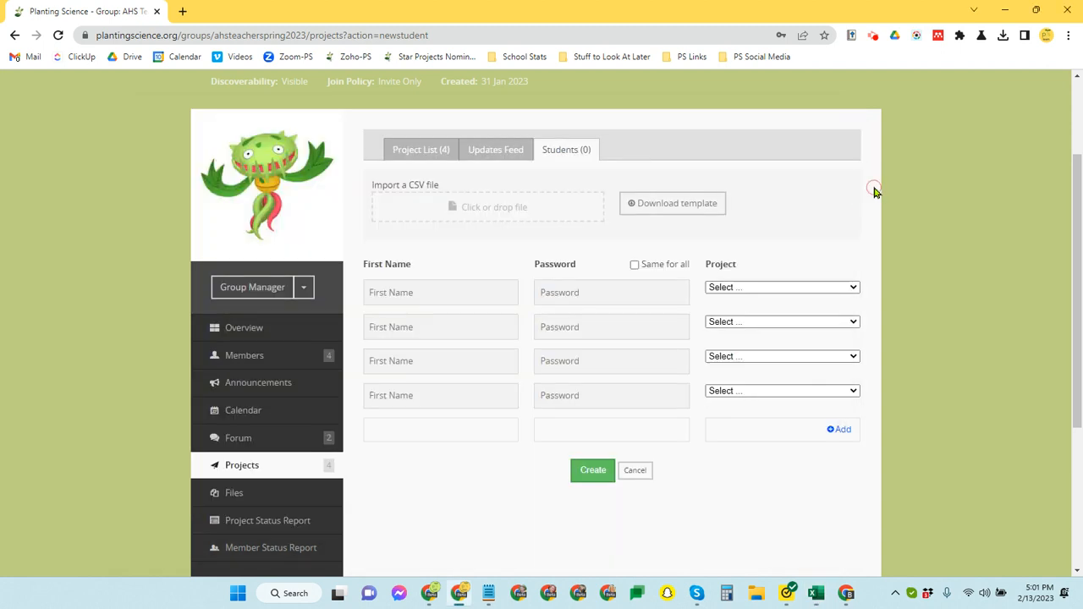
Import the students CSV file from the Downloads folder into the new student form.
{"action": "left_click", "coordinate": [508, 214]}
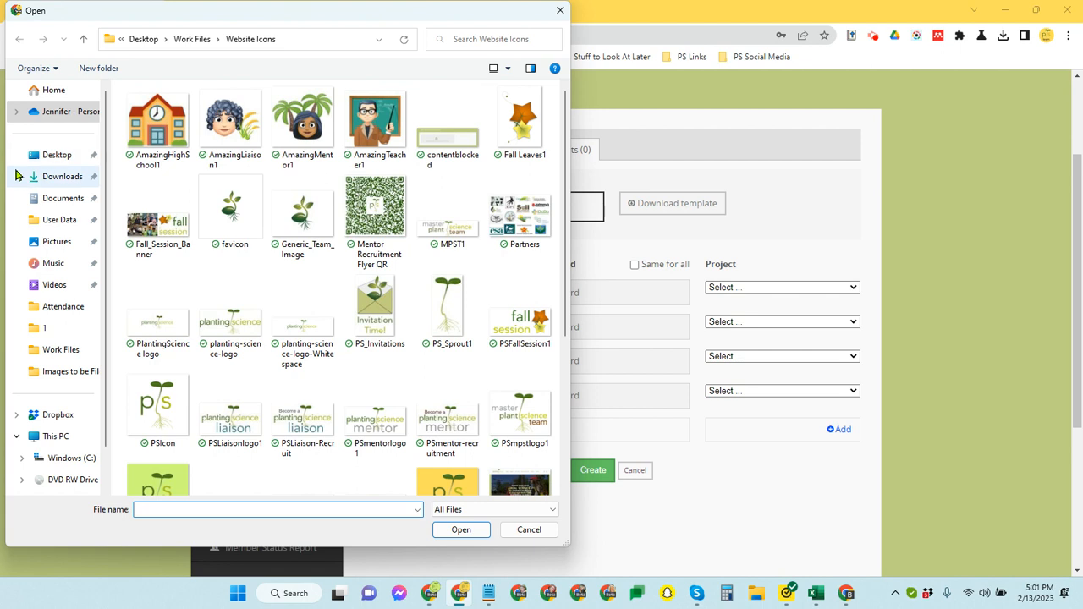
{"action": "left_click", "coordinate": [59, 176]}
{"action": "left_click", "coordinate": [154, 129]}
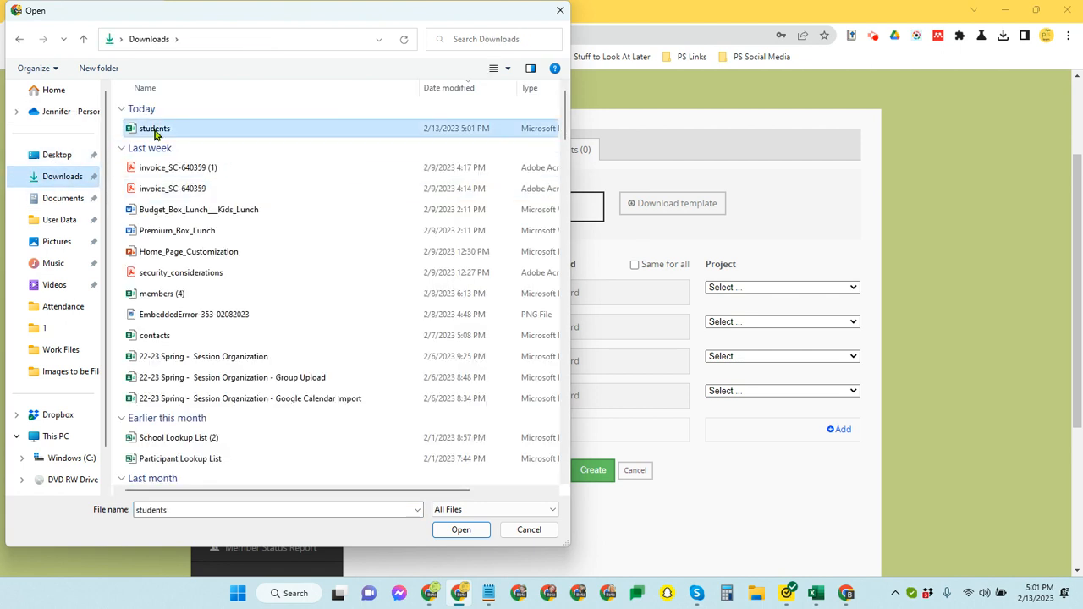
{"action": "left_click", "coordinate": [461, 530]}
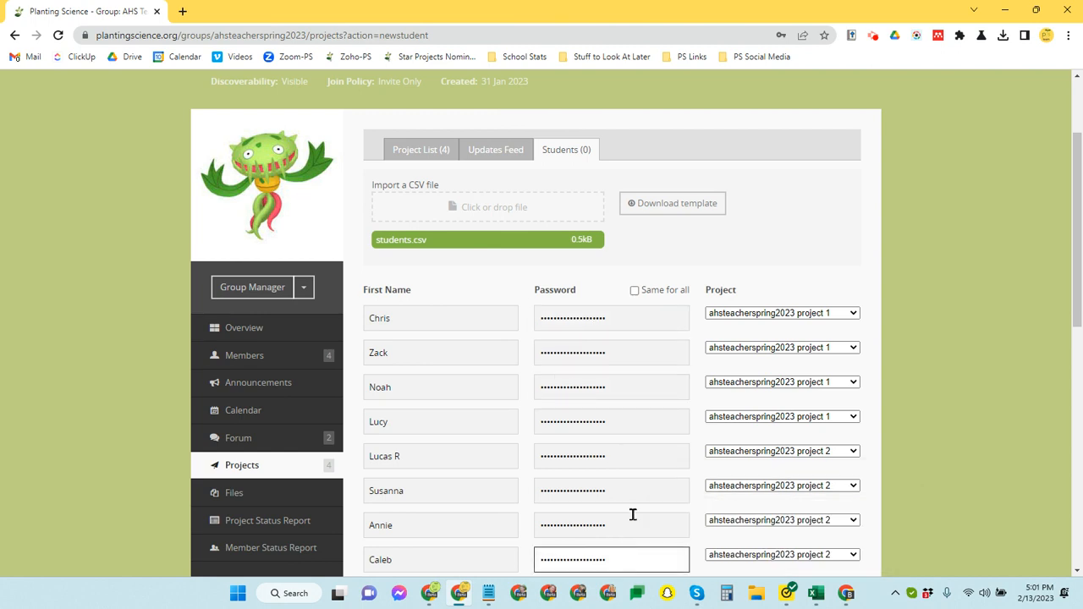
Apply the first record's password to all students and review the imported names and project assignments.
{"action": "left_click", "coordinate": [633, 291]}
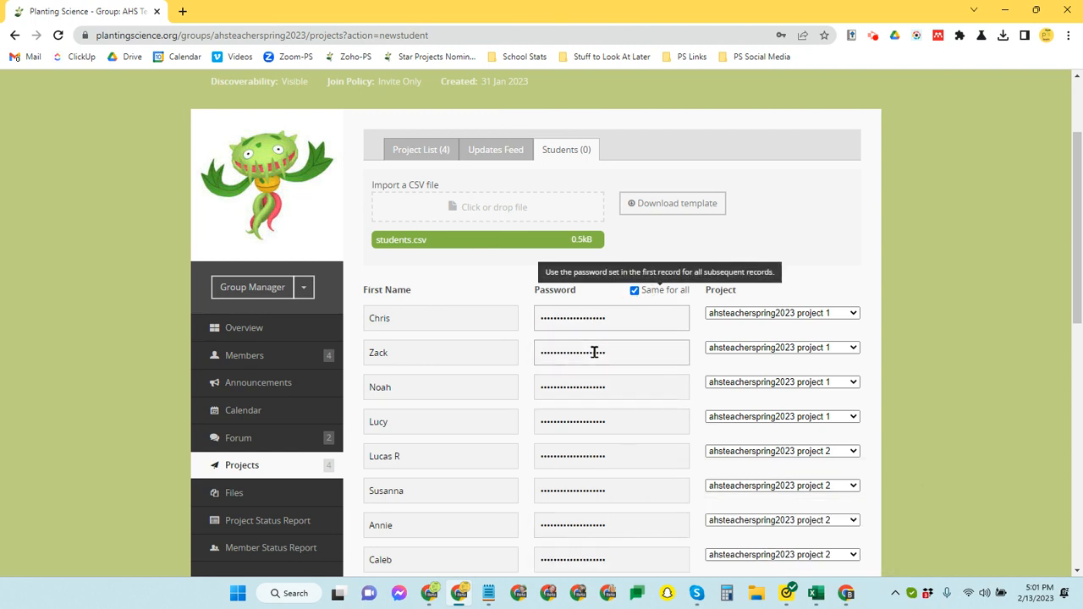
{"action": "left_click", "coordinate": [634, 501]}
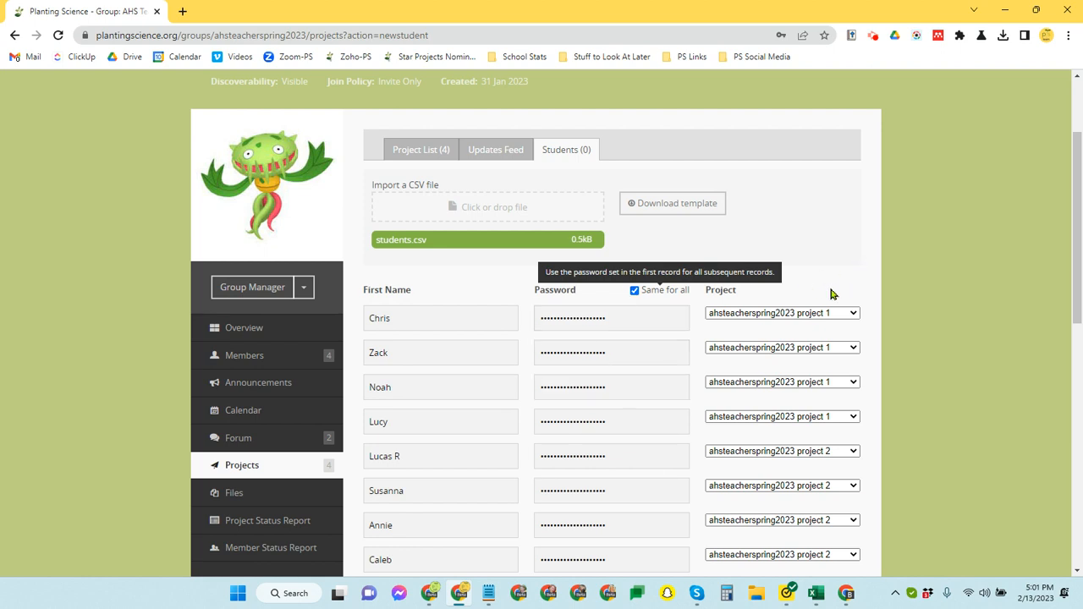
{"action": "scroll", "coordinate": [629, 389], "scroll_direction": "down", "scroll_amount": 3}
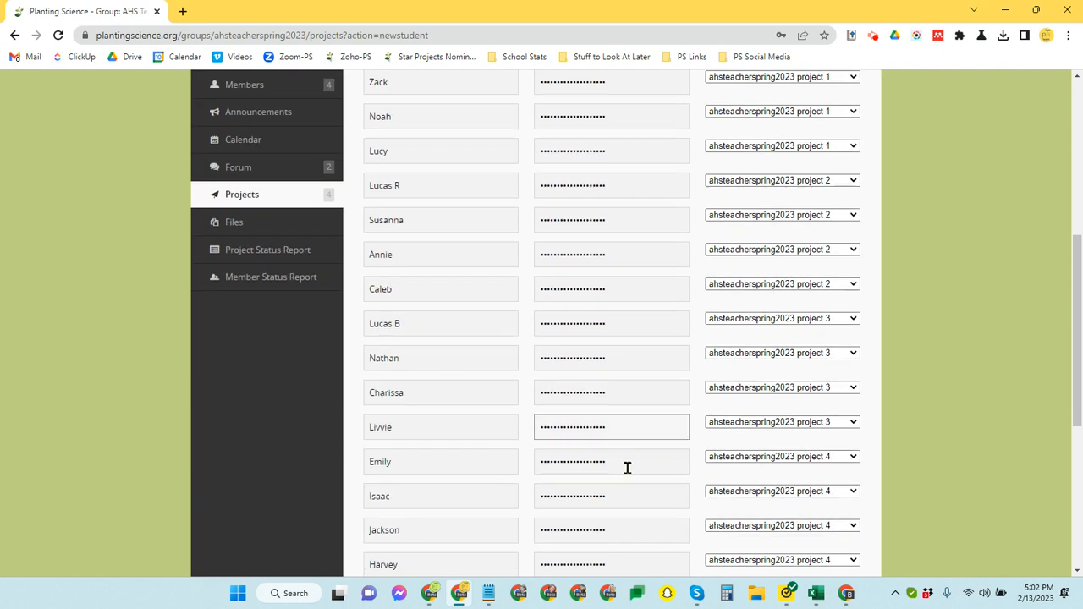
{"action": "scroll", "coordinate": [631, 540], "scroll_direction": "down", "scroll_amount": 2}
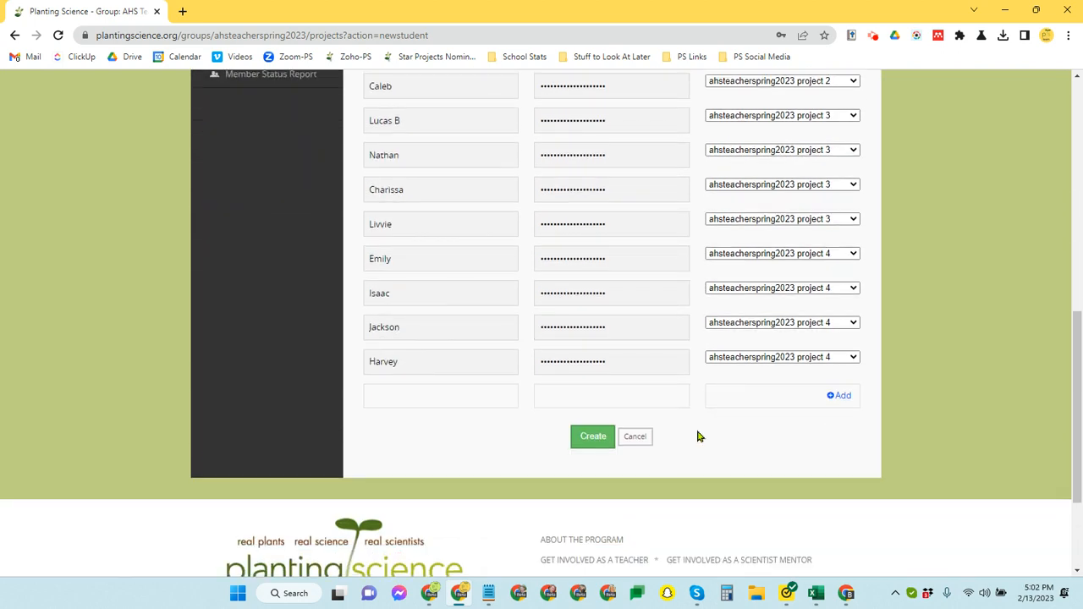
{"action": "scroll", "coordinate": [685, 433], "scroll_direction": "up", "scroll_amount": 2}
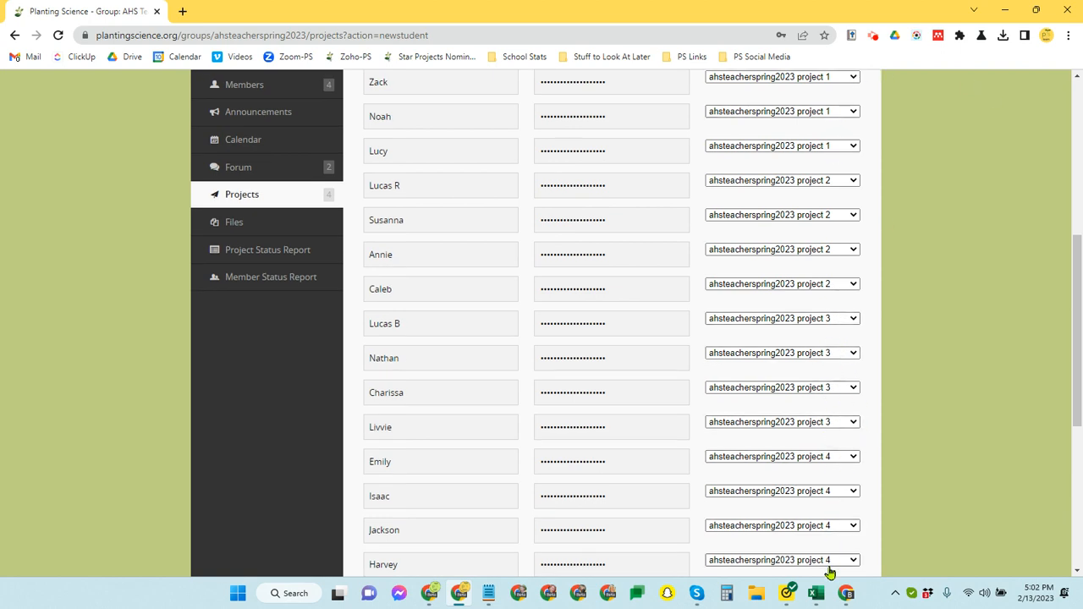
{"action": "scroll", "coordinate": [848, 397], "scroll_direction": "up", "scroll_amount": 3}
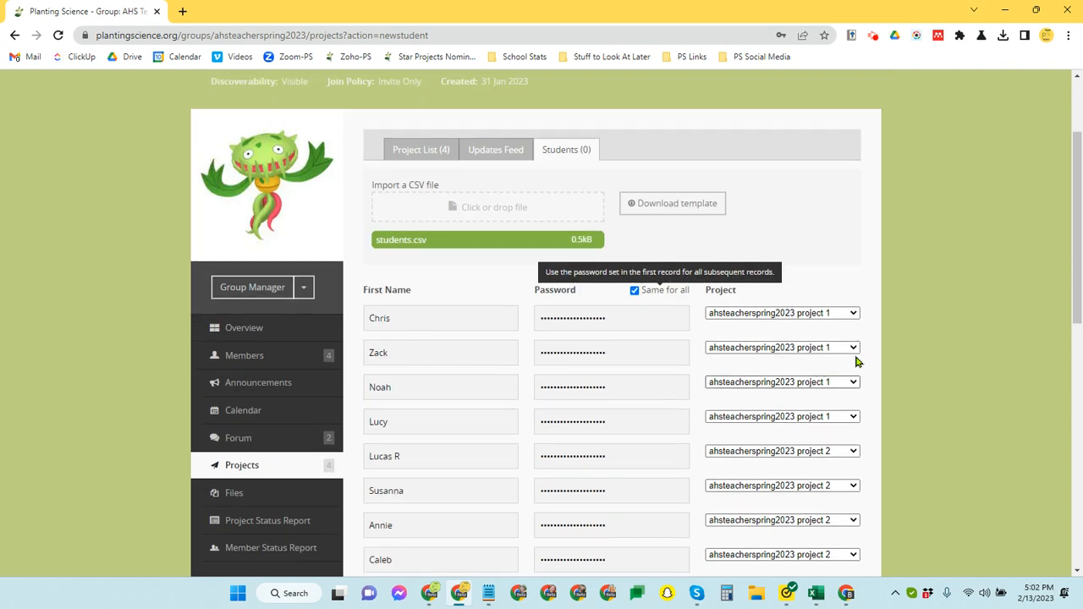
{"action": "left_click", "coordinate": [565, 481]}
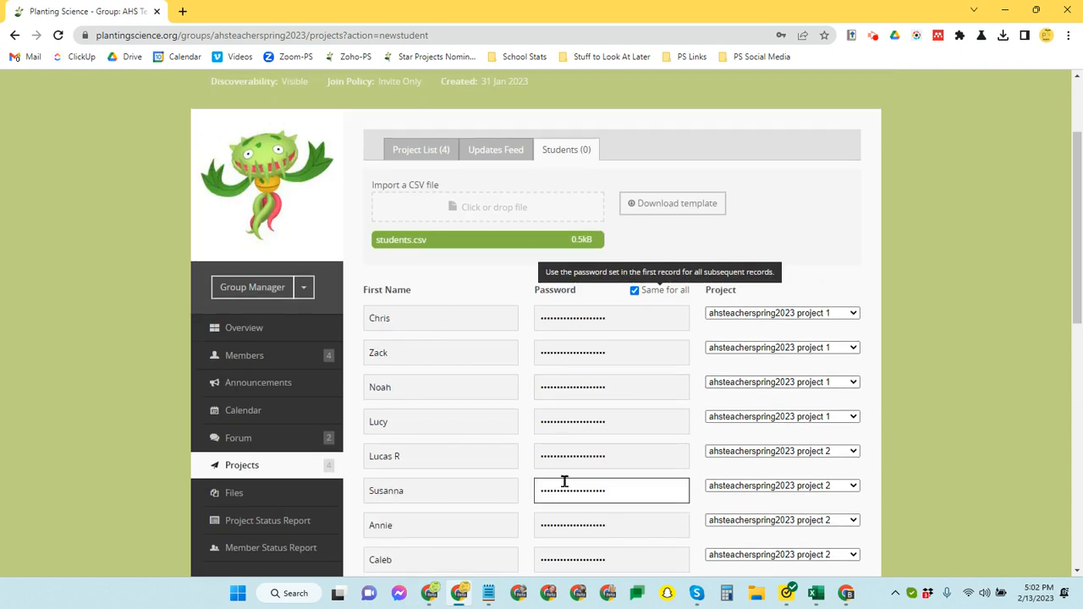
Create the imported student accounts and decline to save the password in the browser.
{"action": "scroll", "coordinate": [561, 476], "scroll_direction": "down", "scroll_amount": 5}
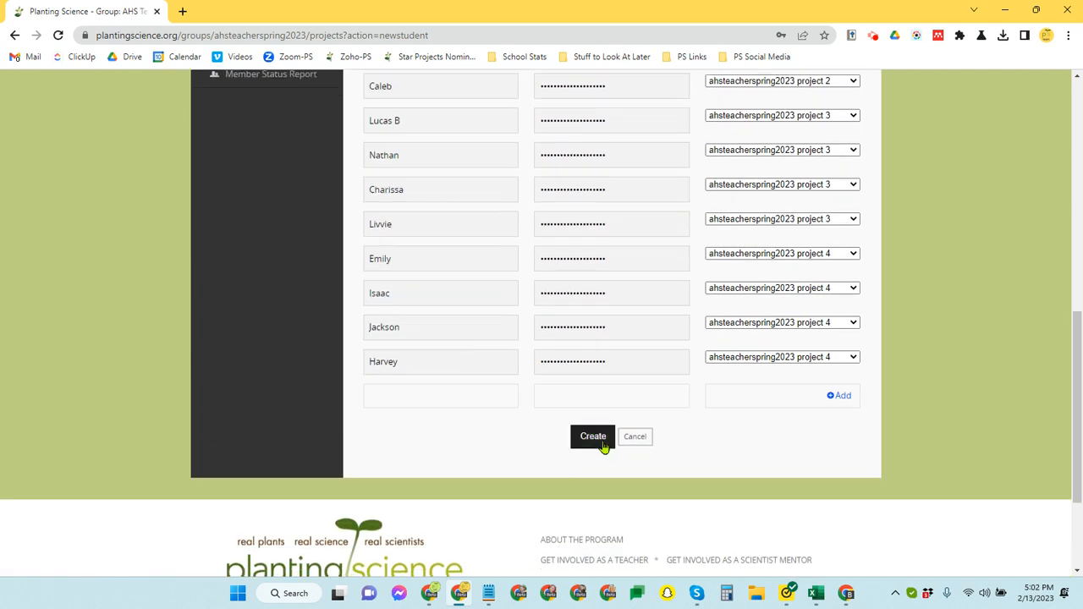
{"action": "left_click", "coordinate": [602, 444]}
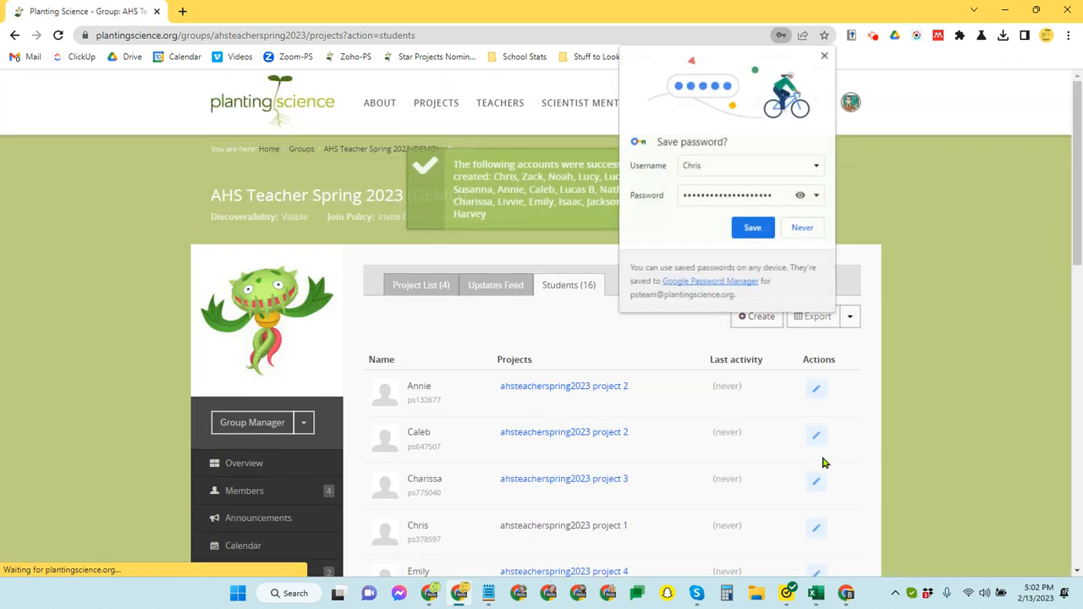
{"action": "left_click", "coordinate": [800, 228]}
Check the group's new student list, bring up the students workbook in Excel for comparison, and close the workbook.
{"action": "scroll", "coordinate": [545, 412], "scroll_direction": "down", "scroll_amount": 2}
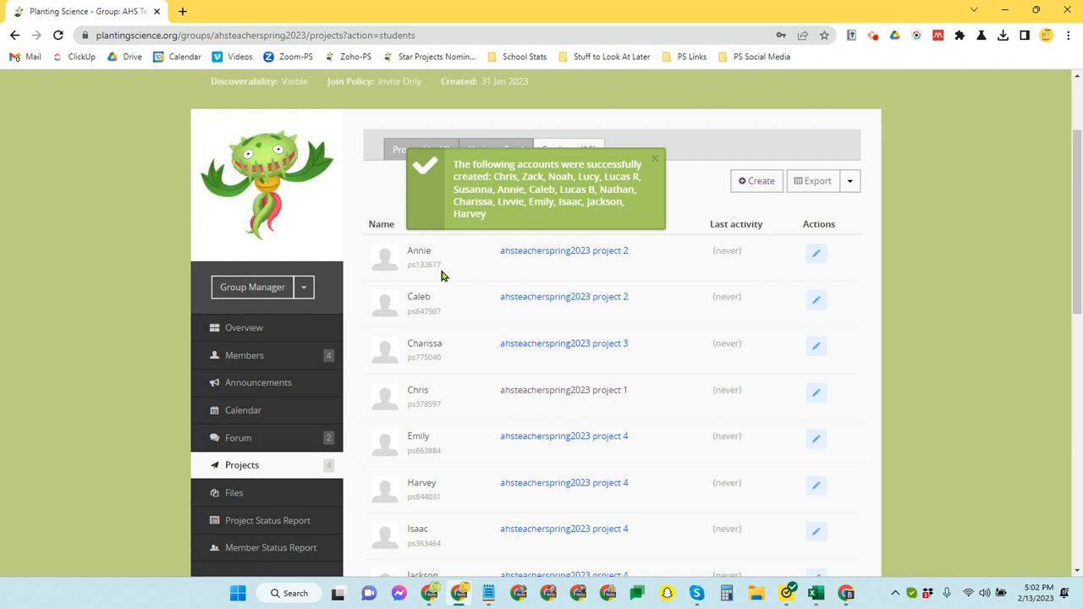
{"action": "left_click", "coordinate": [815, 593]}
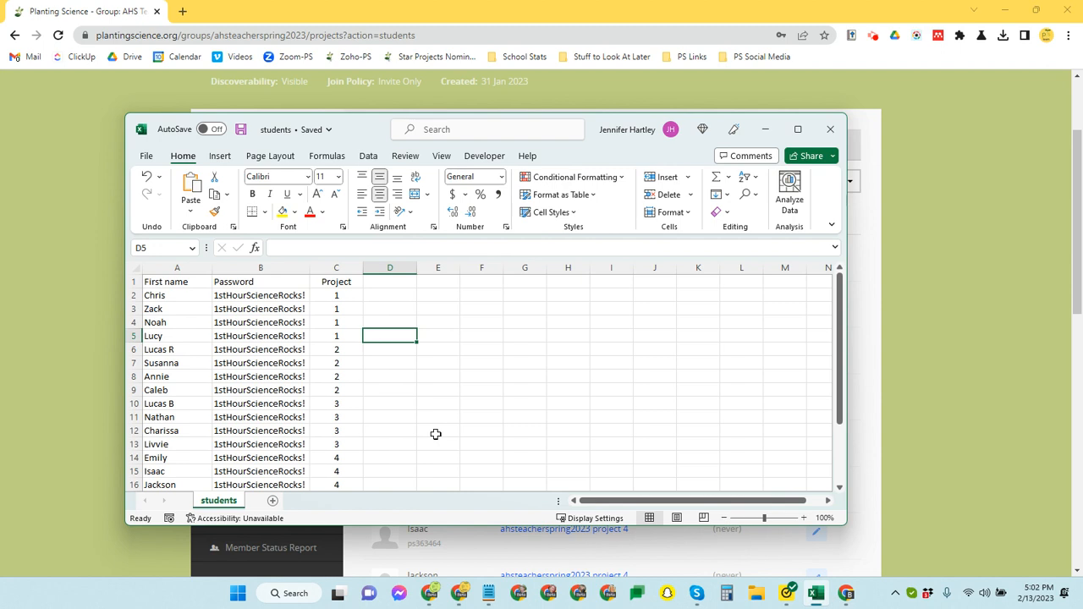
{"action": "left_click", "coordinate": [829, 128]}
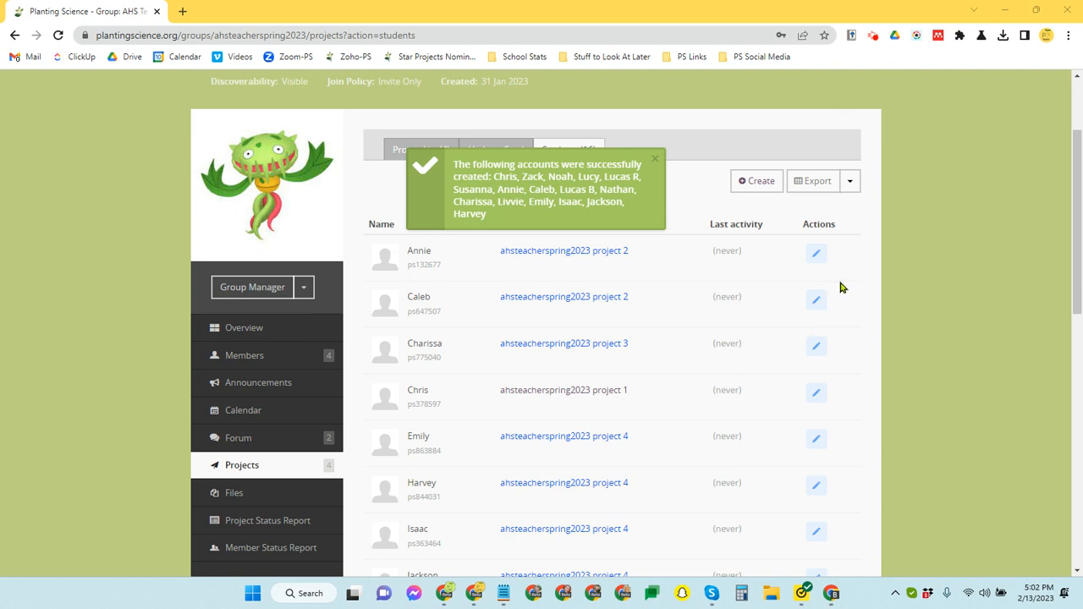
Dismiss the account creation notice, open the first listed student's record for editing, and save it with the password left blank.
{"action": "left_click", "coordinate": [654, 159]}
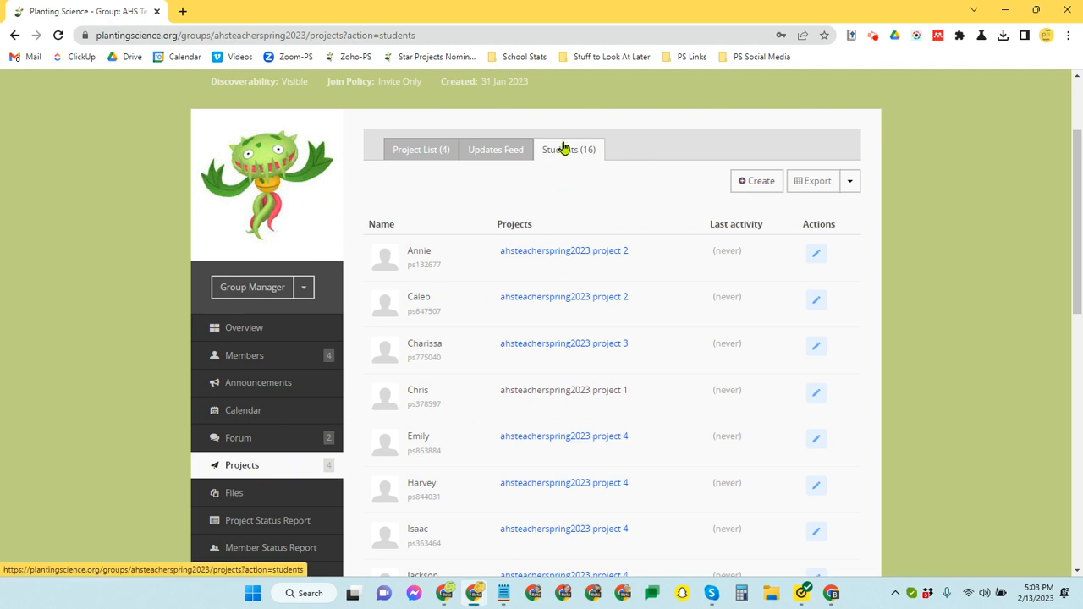
{"action": "left_click", "coordinate": [817, 255]}
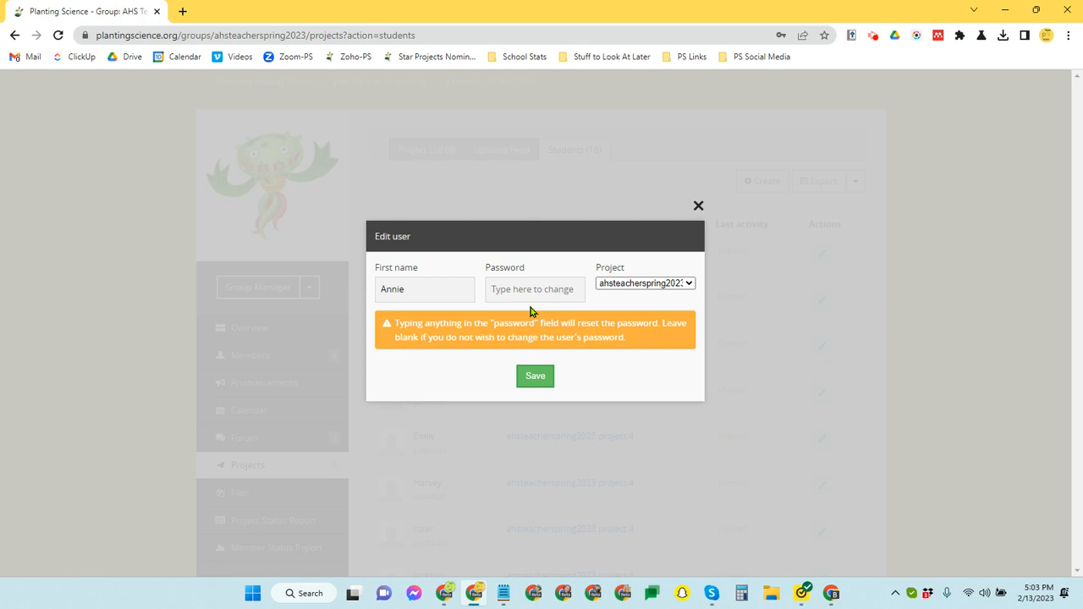
{"action": "left_click", "coordinate": [537, 378]}
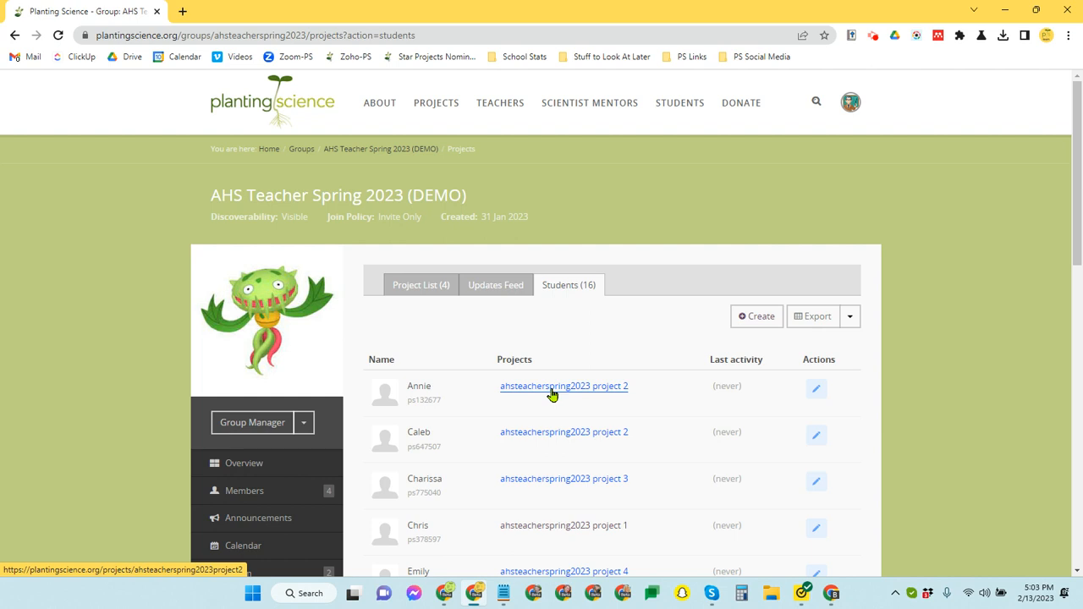
Review the full student list, checking each student's username, project assignment, last activity and edit option.
{"action": "scroll", "coordinate": [266, 449], "scroll_direction": "down", "scroll_amount": 2}
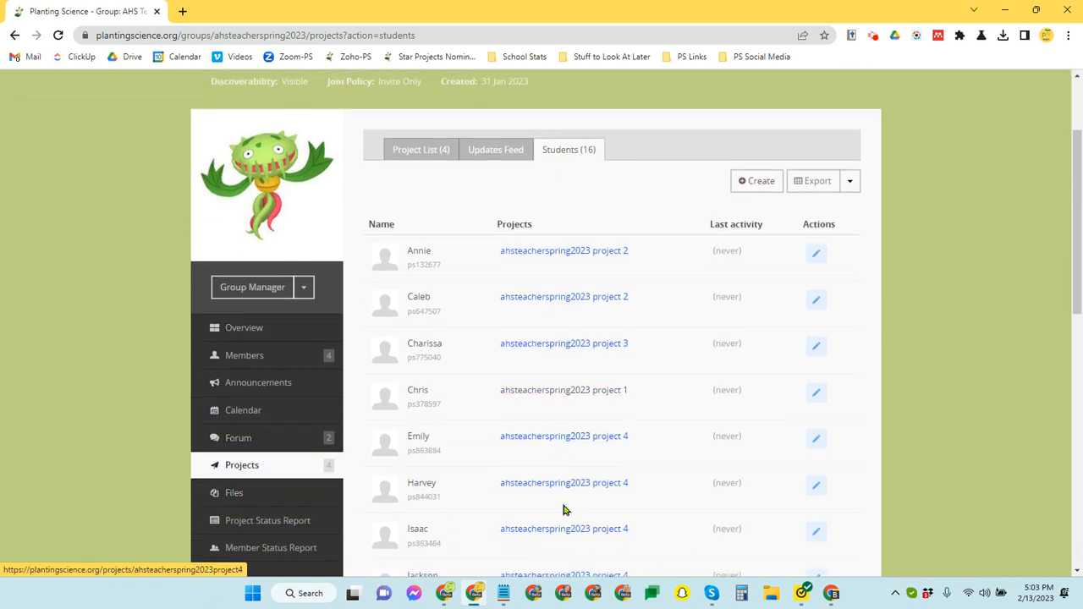
{"action": "scroll", "coordinate": [564, 508], "scroll_direction": "down", "scroll_amount": 3}
{"action": "scroll", "coordinate": [564, 509], "scroll_direction": "down", "scroll_amount": 3}
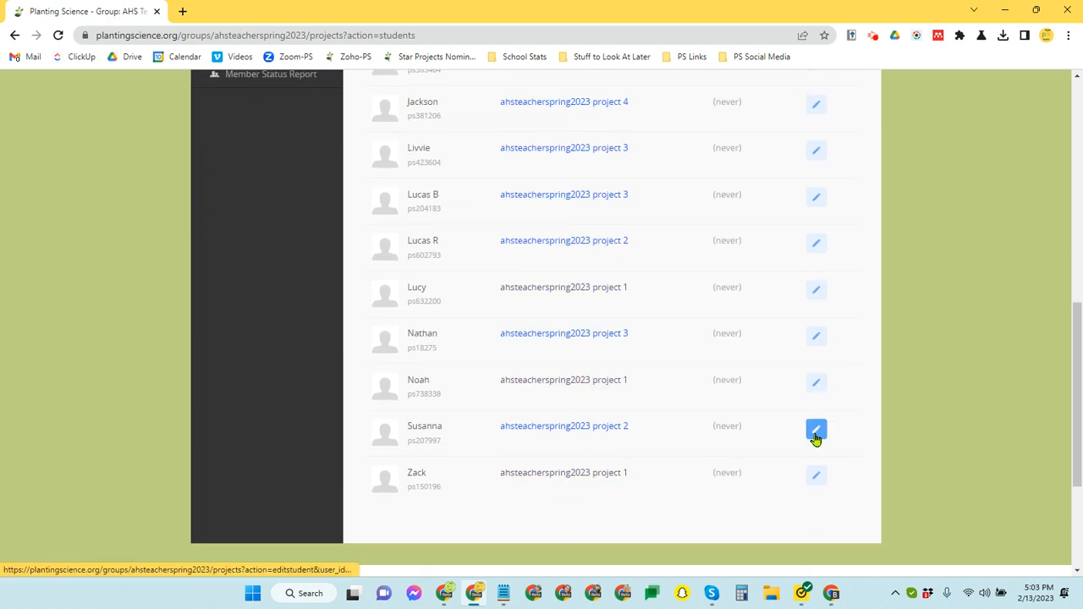
{"action": "scroll", "coordinate": [815, 437], "scroll_direction": "up", "scroll_amount": 6}
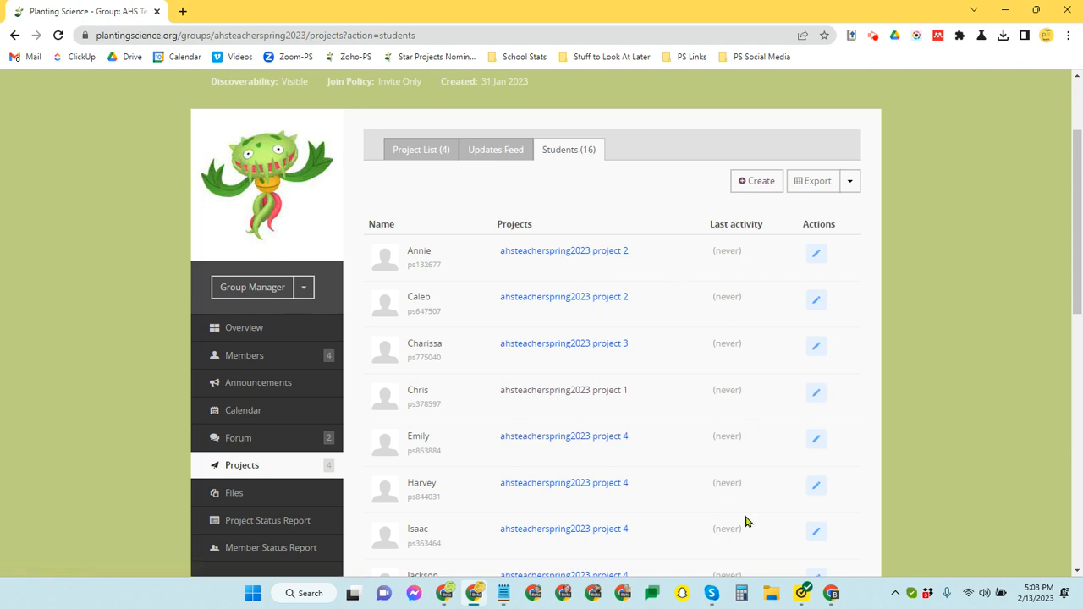
{"action": "scroll", "coordinate": [746, 522], "scroll_direction": "down", "scroll_amount": 3}
{"action": "scroll", "coordinate": [746, 522], "scroll_direction": "down", "scroll_amount": 3}
{"action": "scroll", "coordinate": [746, 522], "scroll_direction": "up", "scroll_amount": 6}
Export the student list as a PDF and open the downloaded roster.pdf.
{"action": "mouse_move", "coordinate": [854, 184]}
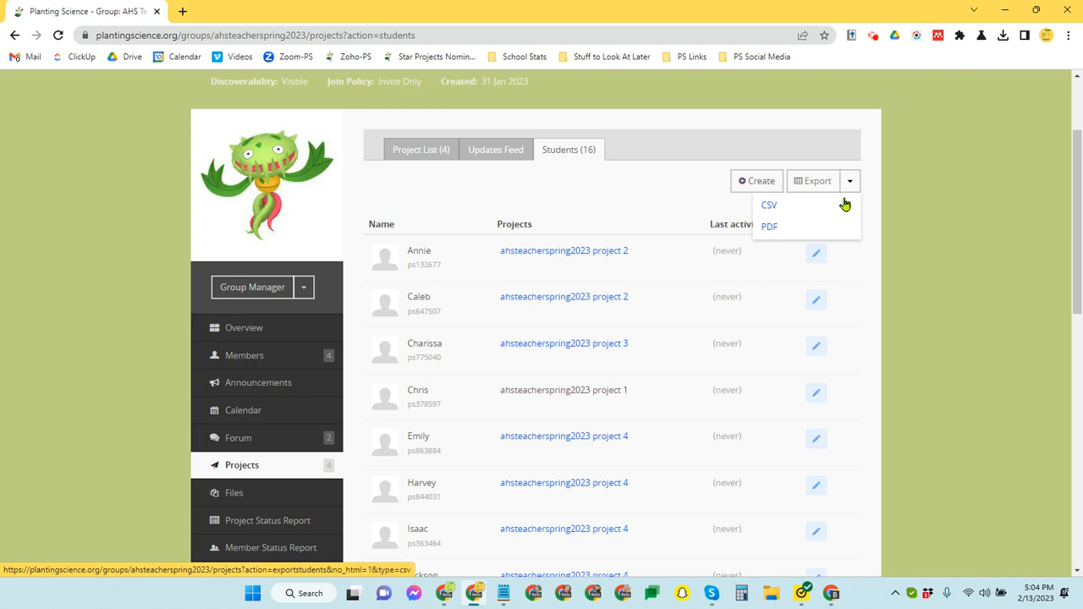
{"action": "left_click", "coordinate": [791, 231]}
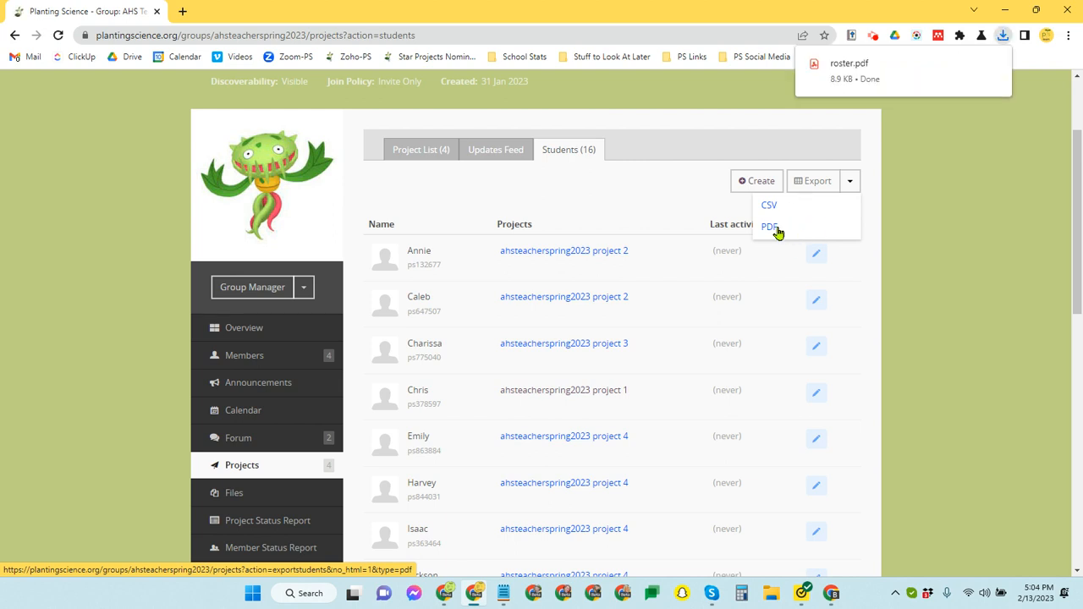
{"action": "left_click", "coordinate": [847, 68]}
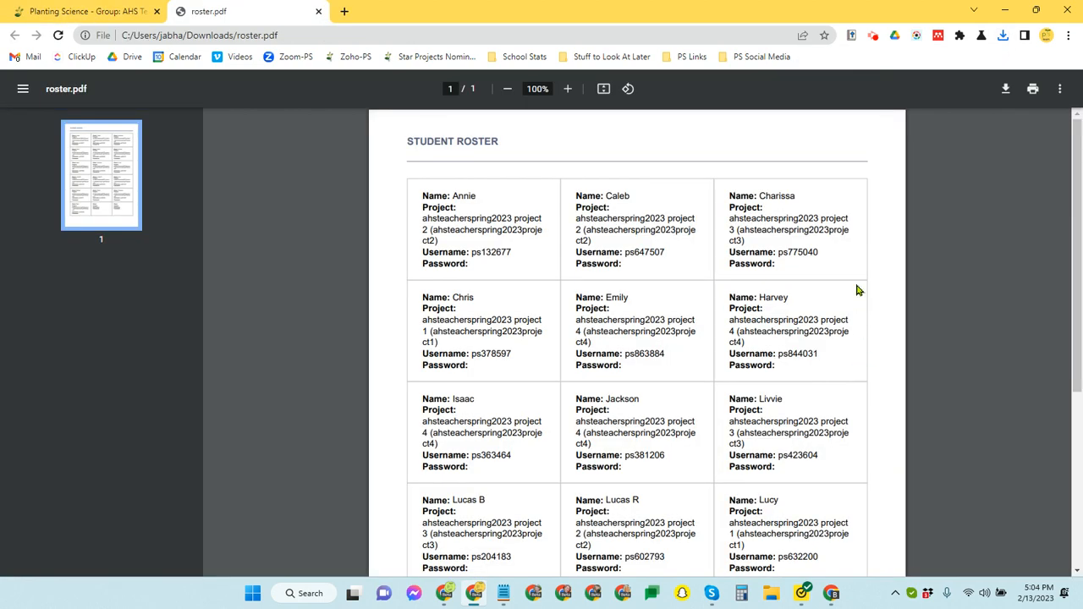